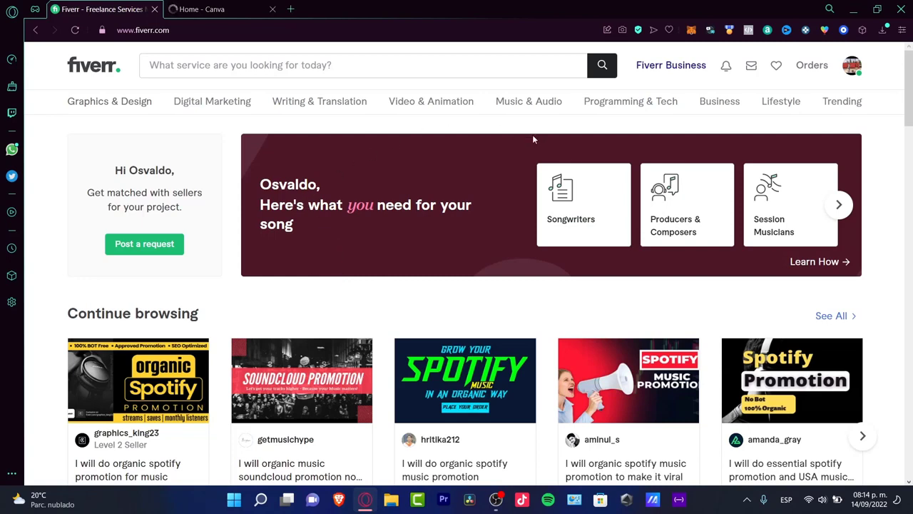
# Open the Lifestyle category and look through its subcategories under Explore Lifestyle.
pyautogui.moveTo(783, 102)
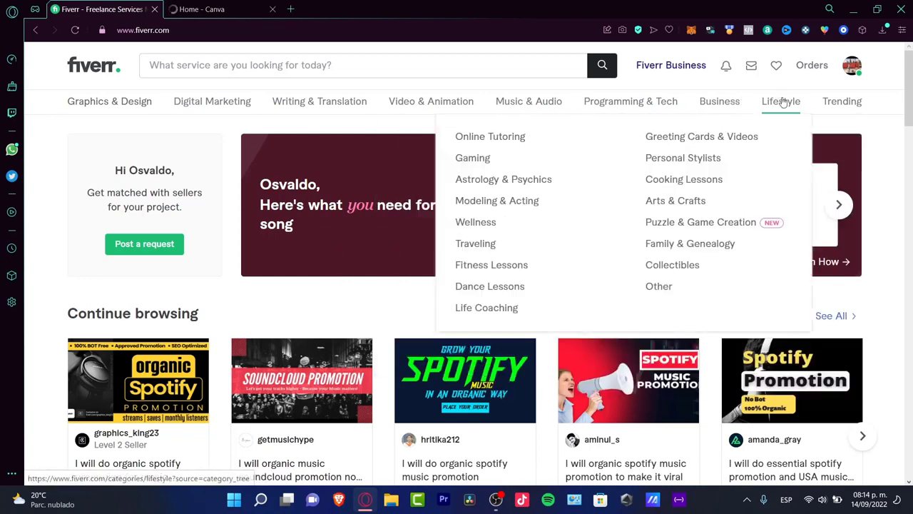
pyautogui.click(792, 107)
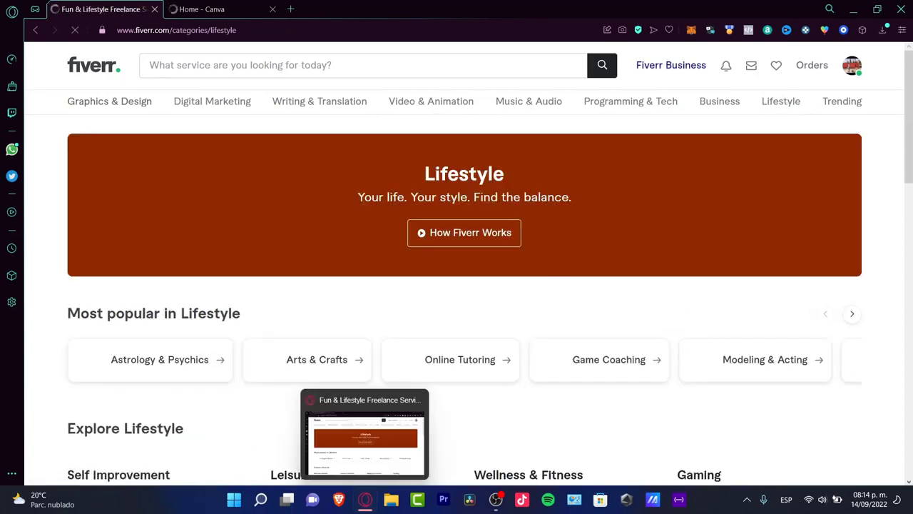
pyautogui.moveTo(262, 504)
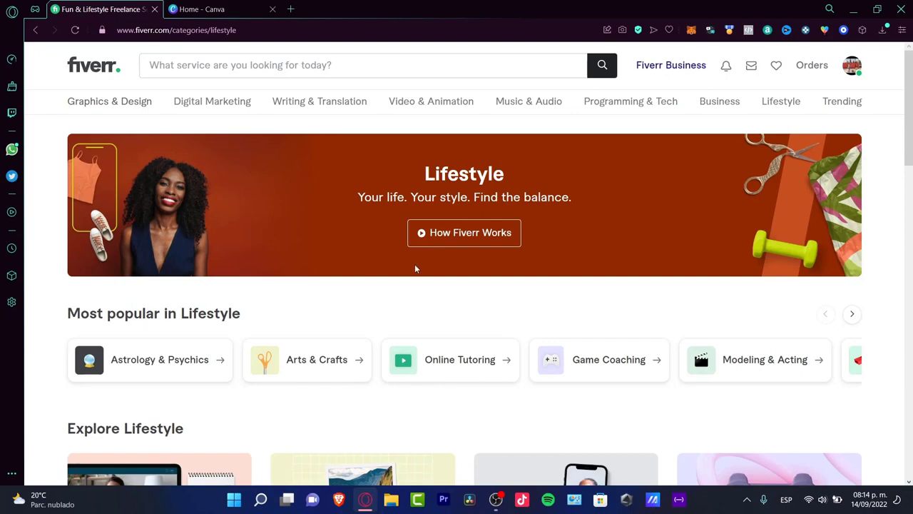
pyautogui.scroll(-2, 416, 267)
pyautogui.scroll(-4, 415, 264)
pyautogui.scroll(2, 408, 265)
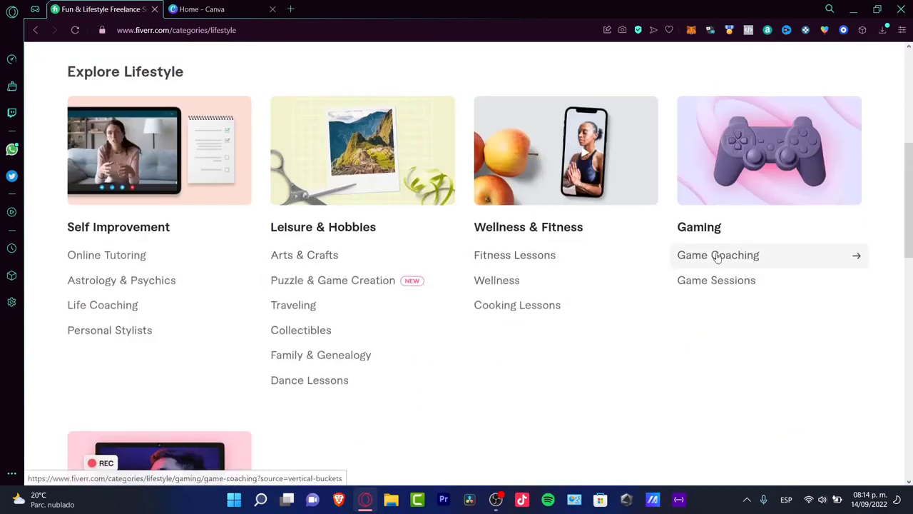
pyautogui.scroll(4, 716, 230)
# Search Fiverr's services for "gamers".
pyautogui.click(335, 65)
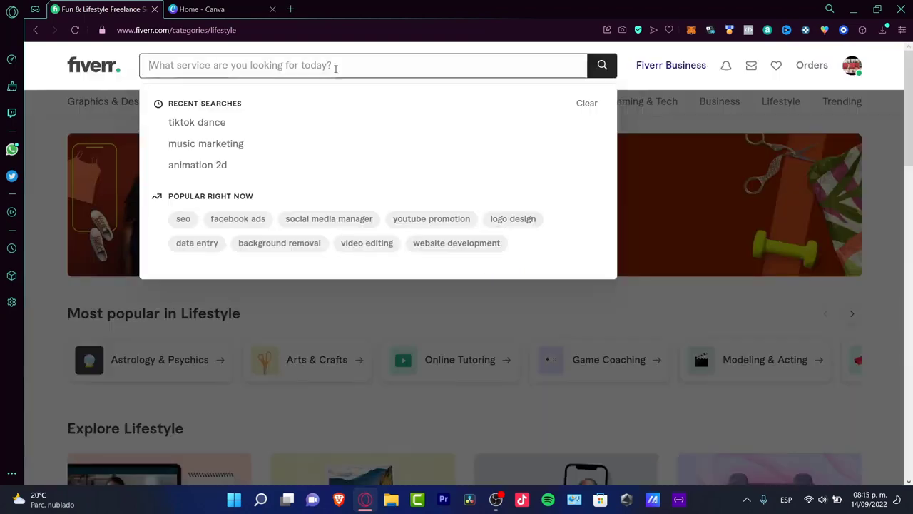
pyautogui.write('gamers')
pyautogui.press('Return')
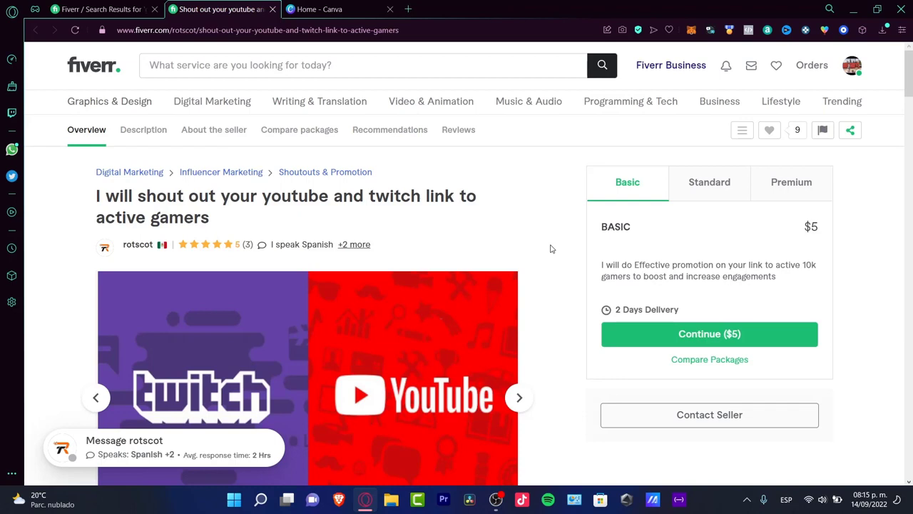
# Compare the Basic, Standard and Premium package offers of the YouTube and Twitch shout-out gig.
pyautogui.scroll(-3, 550, 248)
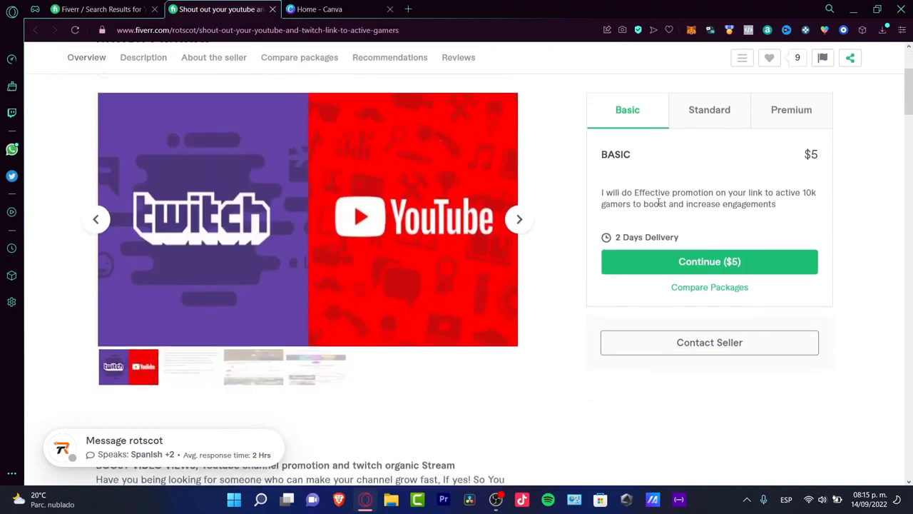
pyautogui.moveTo(660, 193); pyautogui.dragTo(734, 204)
pyautogui.click(720, 114)
pyautogui.click(784, 109)
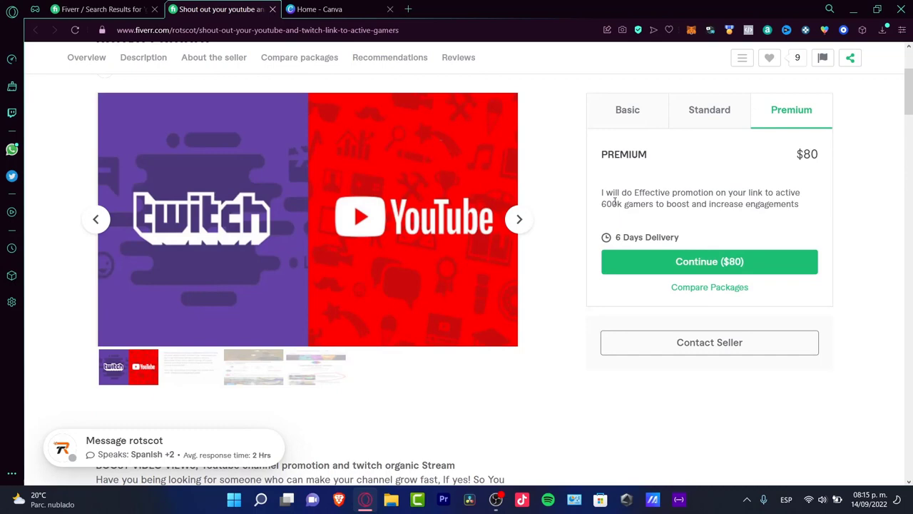
# Review the gig's description, seller information, package comparison and recommended gigs.
pyautogui.scroll(-5, 481, 250)
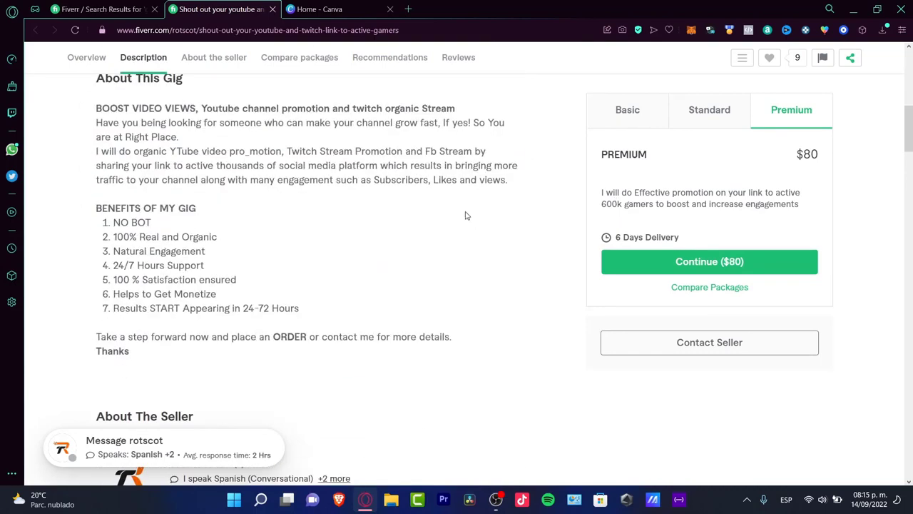
pyautogui.moveTo(166, 90); pyautogui.dragTo(265, 207)
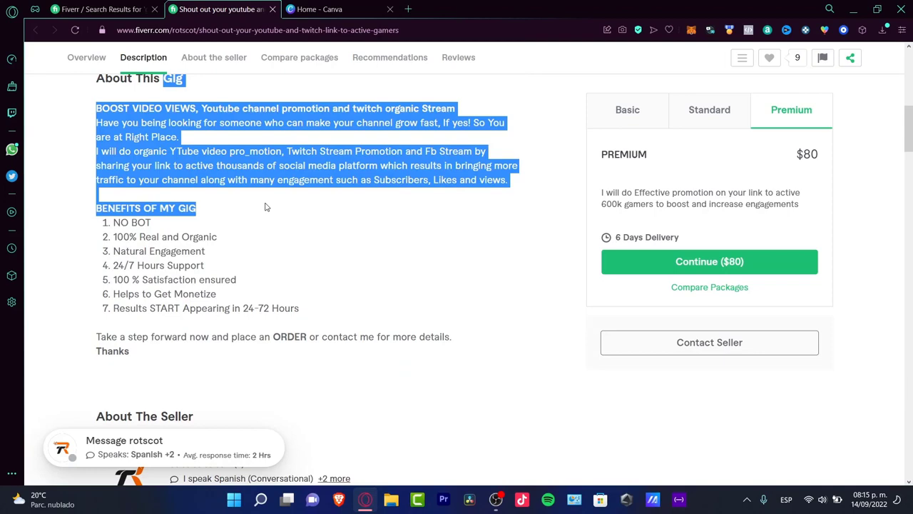
pyautogui.click(209, 221)
pyautogui.scroll(-2, 229, 276)
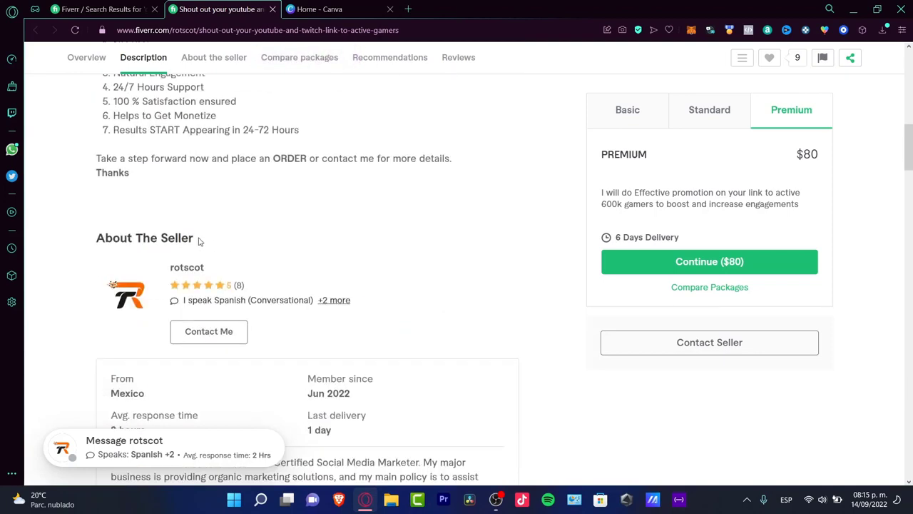
pyautogui.scroll(-10, 304, 279)
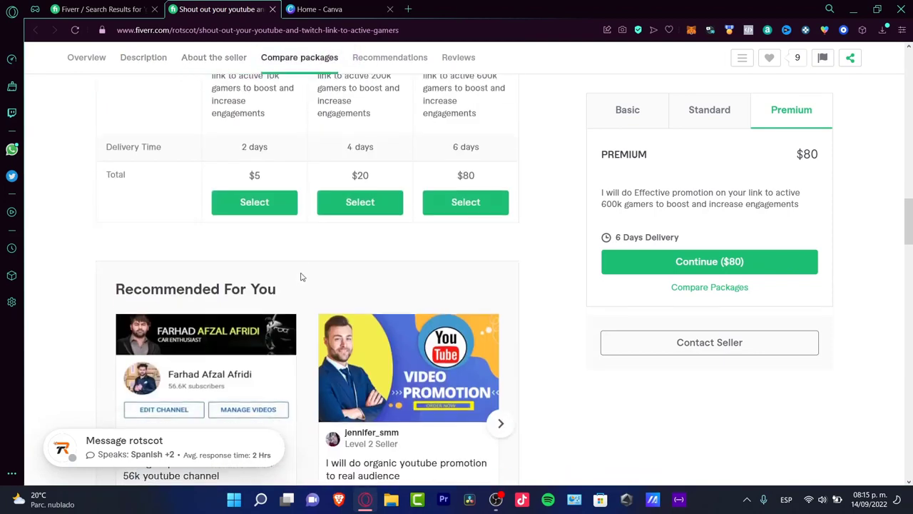
pyautogui.scroll(-2, 297, 288)
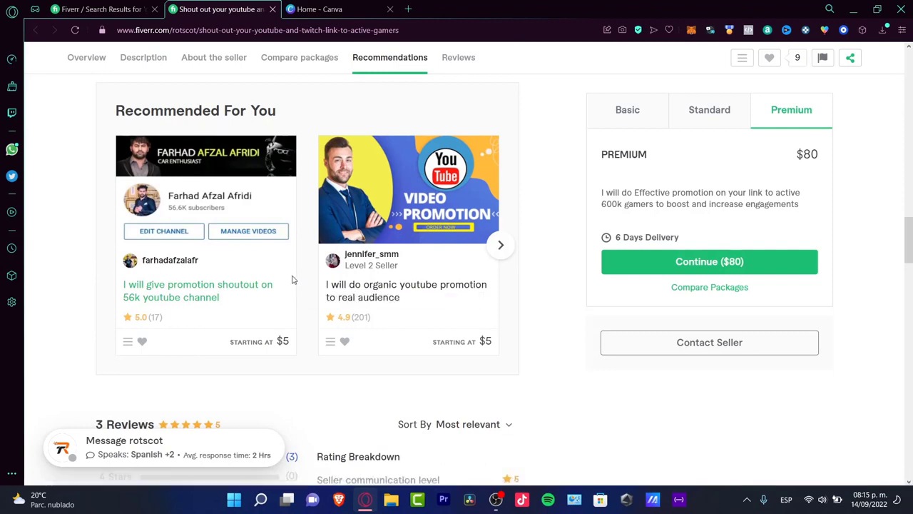
pyautogui.scroll(12, 505, 353)
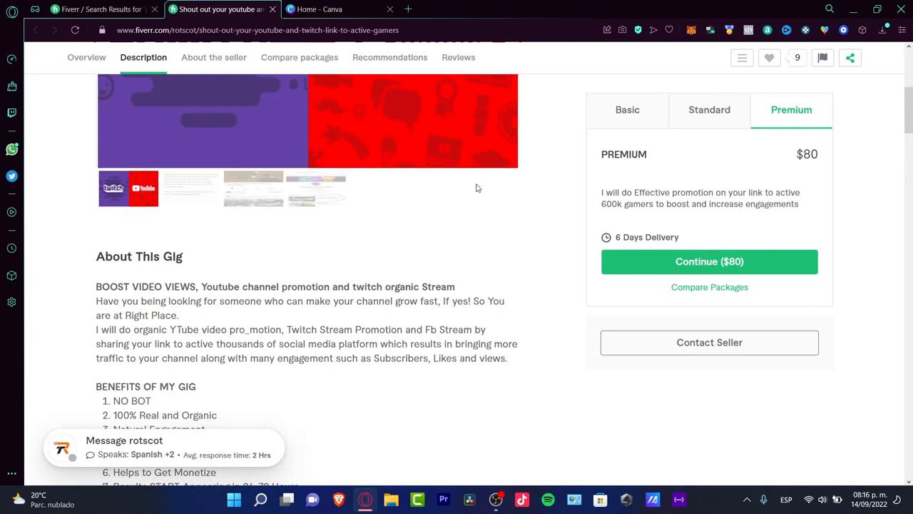
# Switch to Canva and open the YouTube Thumbnails category among its templates.
pyautogui.click(367, 10)
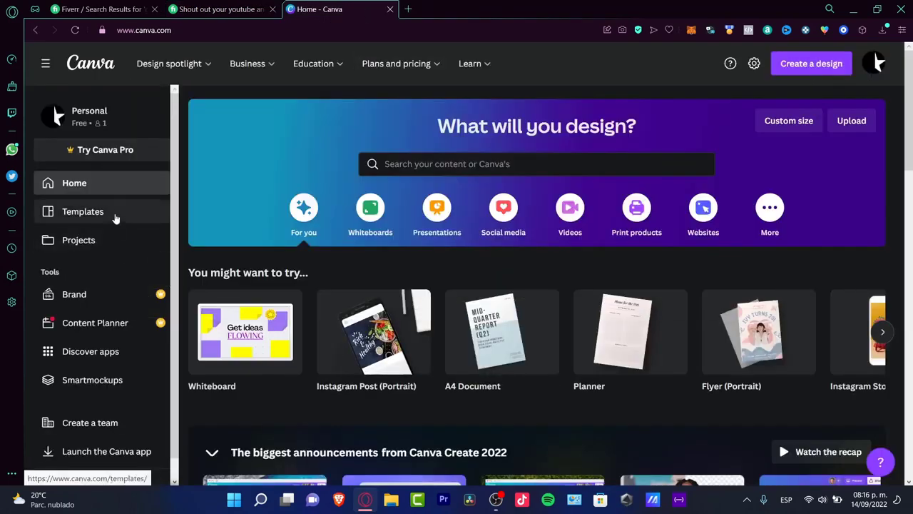
pyautogui.click(101, 214)
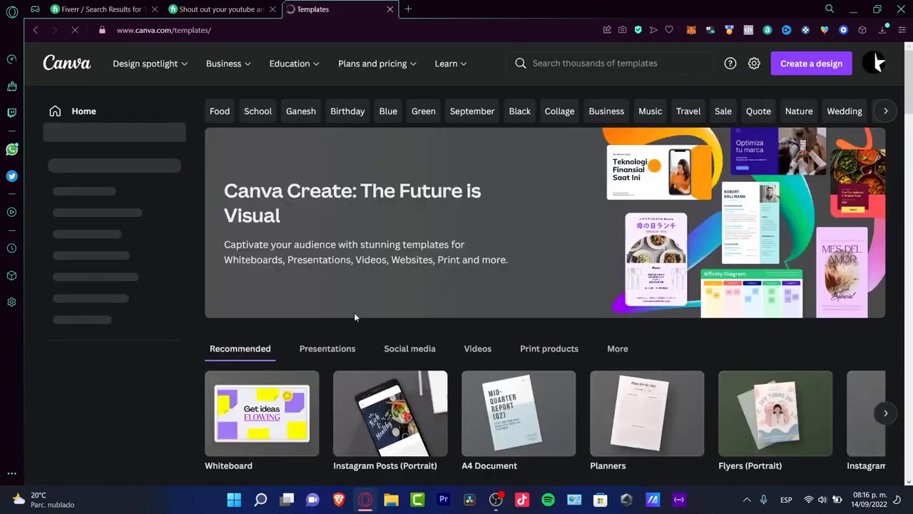
pyautogui.scroll(-3, 342, 286)
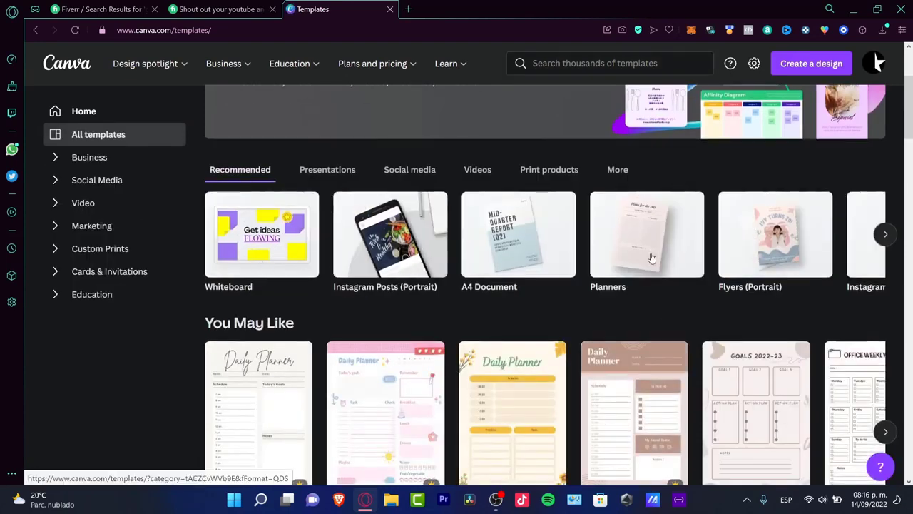
pyautogui.click(885, 235)
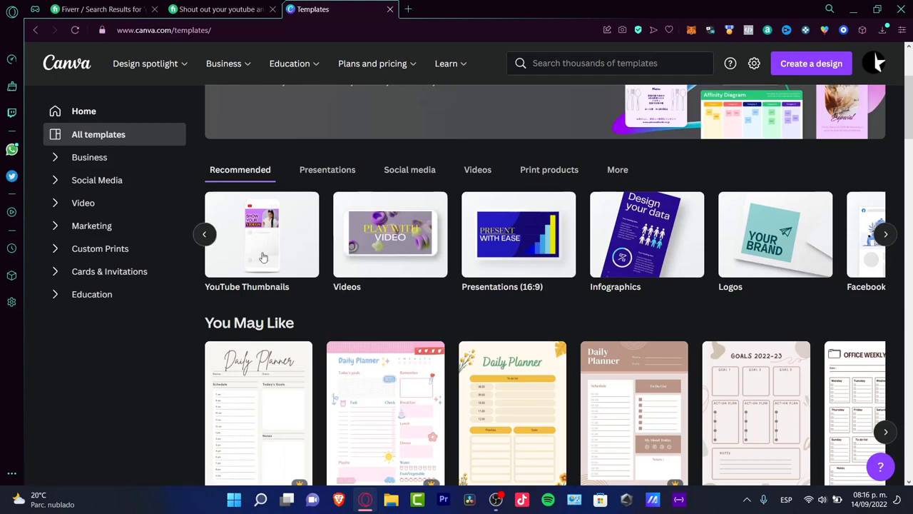
pyautogui.click(286, 255)
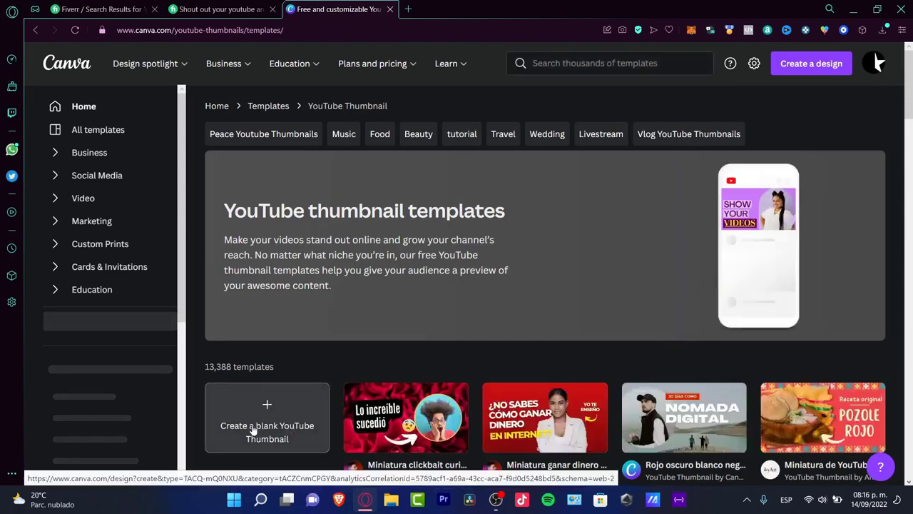
# Open the "Mi secreto para crecer en redes" YouTube thumbnail template for customising in the editor.
pyautogui.scroll(-3, 463, 292)
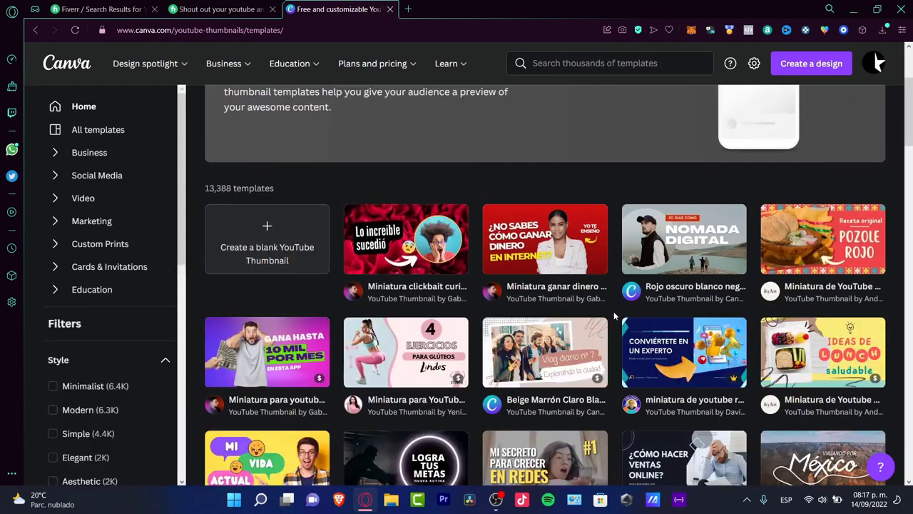
pyautogui.scroll(-3, 664, 329)
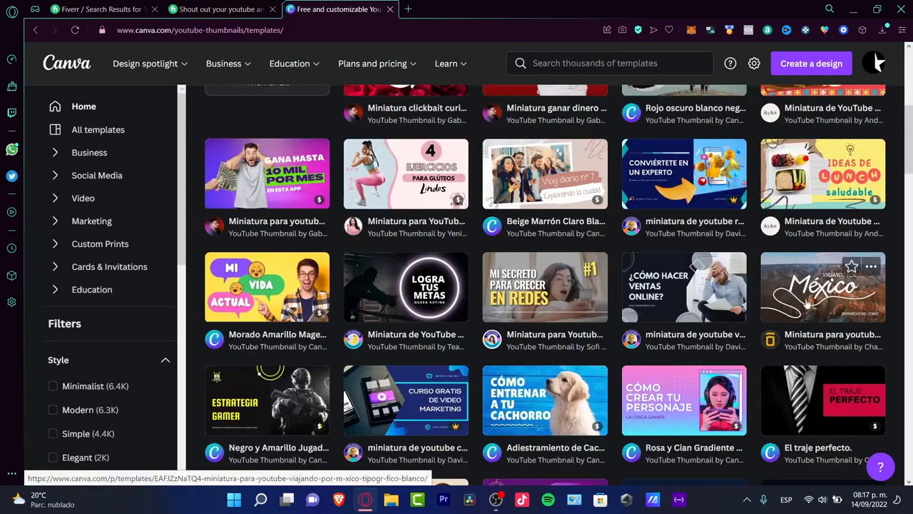
pyautogui.click(562, 303)
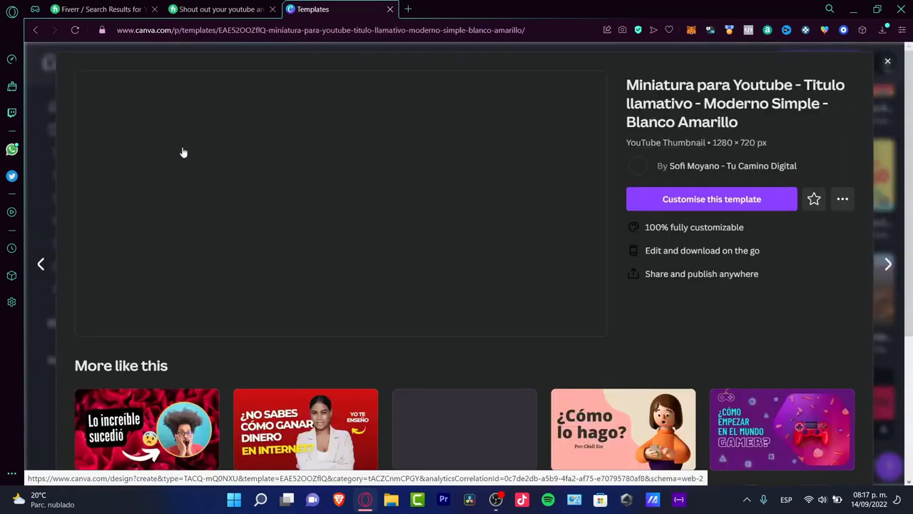
pyautogui.click(705, 201)
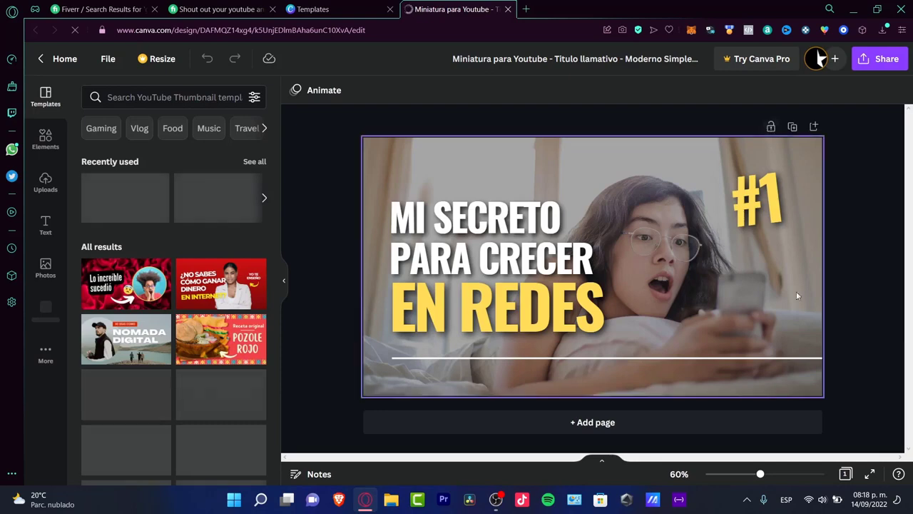
# Replace the yellow "#1" text on the thumbnail with "TOP 5".
pyautogui.click(581, 303)
pyautogui.click(769, 212)
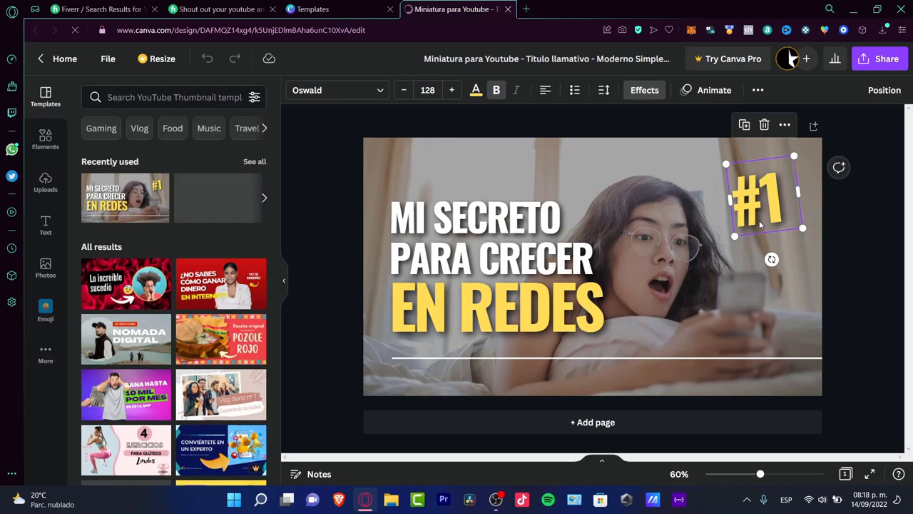
pyautogui.doubleClick(761, 225)
pyautogui.write('TOP')
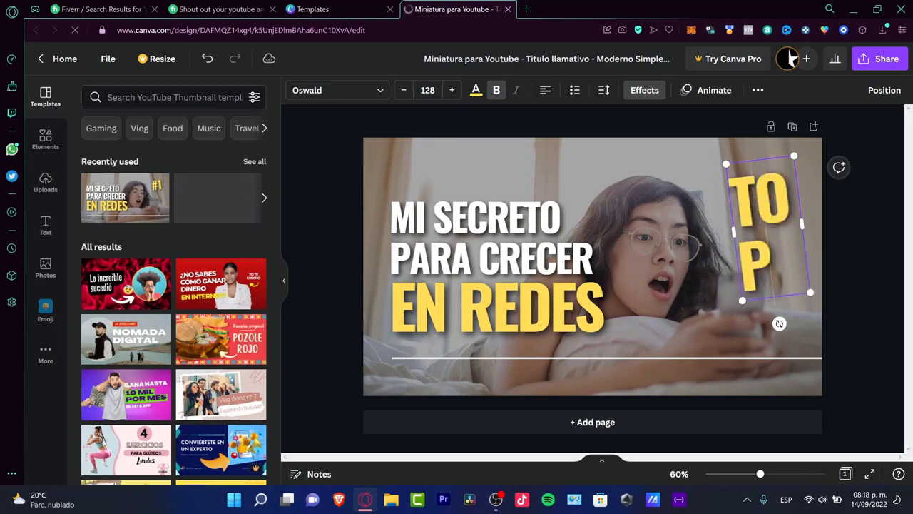
pyautogui.write(' 5')
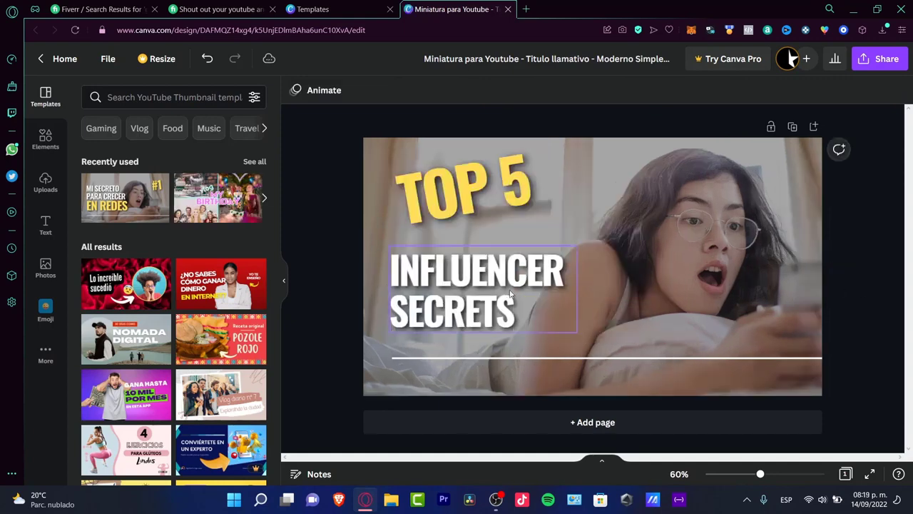
# Tilt the "INFLUENCER SECRETS" text slightly counter-clockwise, enlarge it to about size 92.6 and place it beneath "TOP 5".
pyautogui.click(511, 292)
pyautogui.moveTo(497, 351)
pyautogui.mouseDown()
pyautogui.moveTo(528, 362)
pyautogui.moveTo(504, 360)
pyautogui.mouseUp()
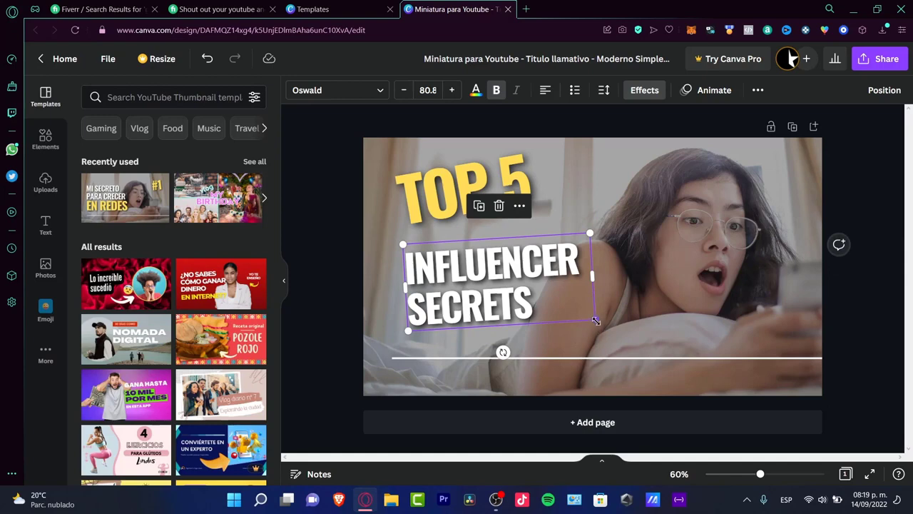
pyautogui.moveTo(596, 321); pyautogui.dragTo(623, 332)
pyautogui.moveTo(503, 288)
pyautogui.mouseDown()
pyautogui.moveTo(513, 278)
pyautogui.moveTo(499, 265)
pyautogui.moveTo(504, 281)
pyautogui.moveTo(491, 282)
pyautogui.mouseUp()
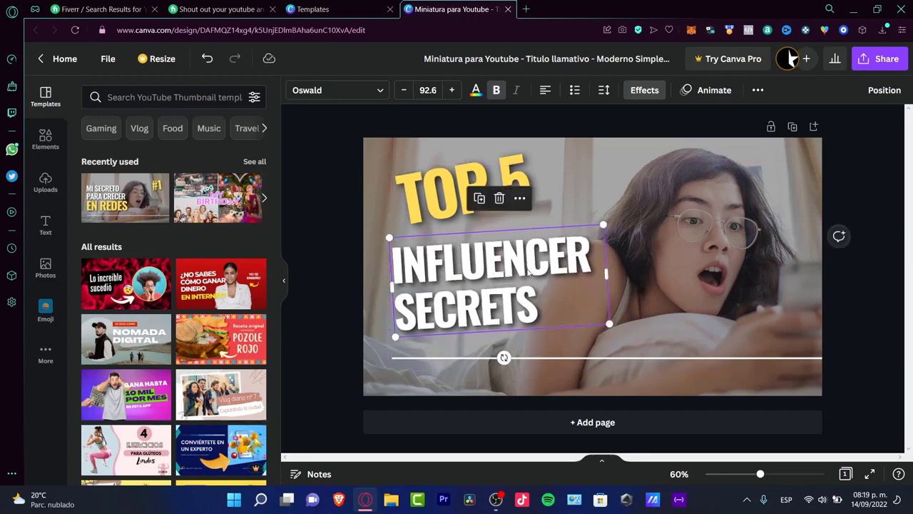
pyautogui.click(859, 175)
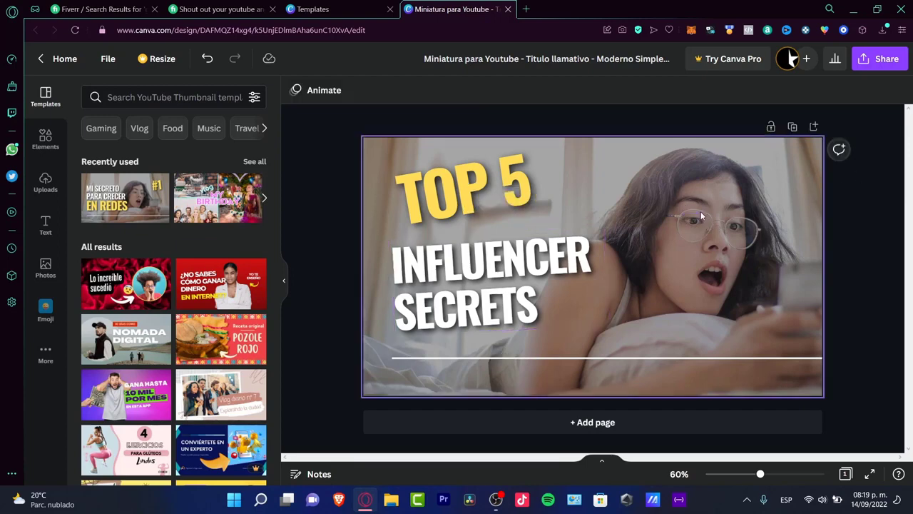
# Change the "TOP 5" text colour to turquoise blue #5ce1e6.
pyautogui.moveTo(761, 475)
pyautogui.mouseDown()
pyautogui.moveTo(717, 483)
pyautogui.moveTo(763, 476)
pyautogui.mouseUp()
pyautogui.click(430, 162)
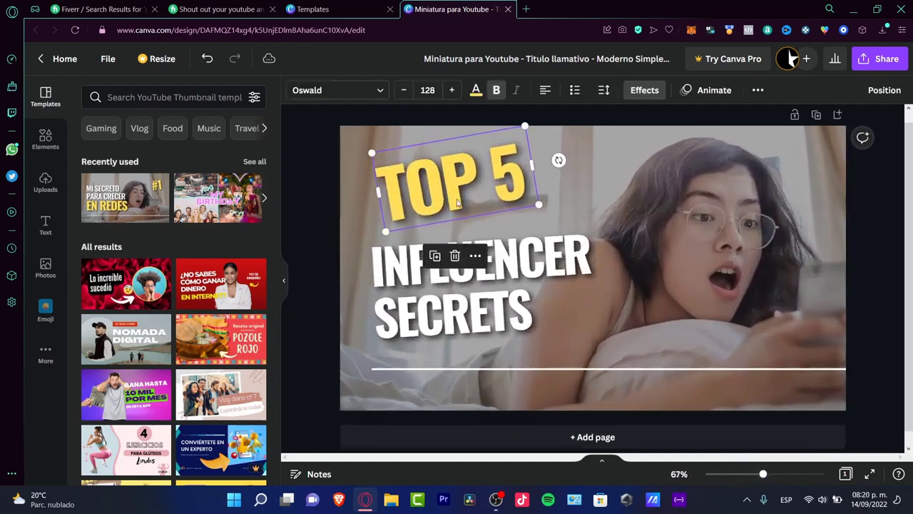
pyautogui.click(476, 90)
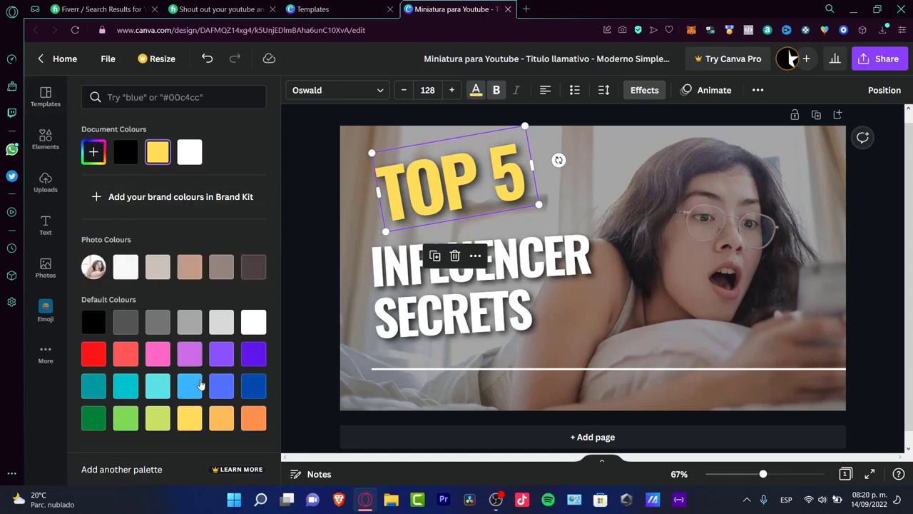
pyautogui.click(200, 385)
pyautogui.click(158, 386)
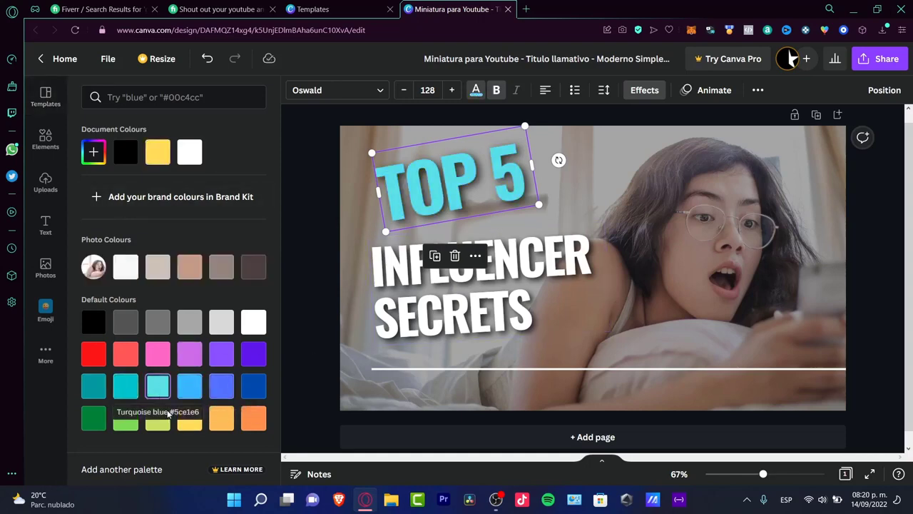
# Find a heart-and-chat bubble graphic among the "social media" elements, add it to the thumbnail and move it above "INFLUENCER".
pyautogui.click(51, 147)
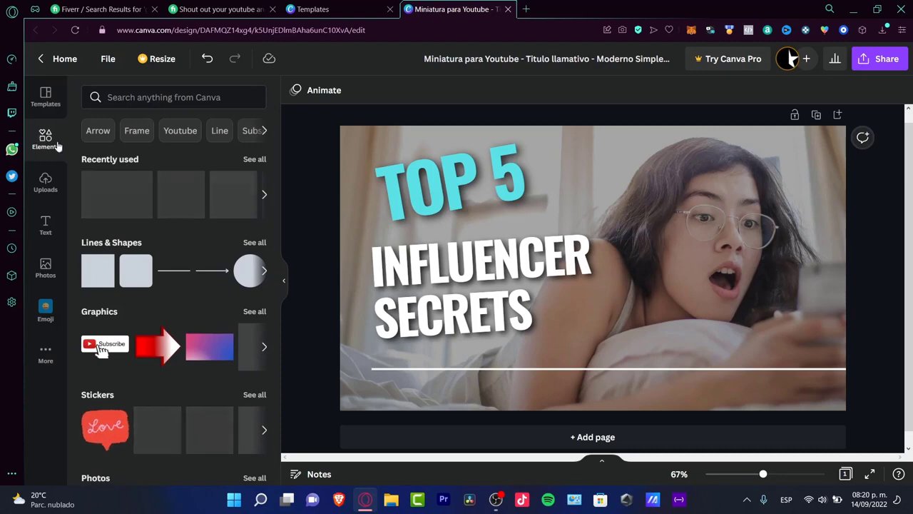
pyautogui.scroll(-5, 187, 248)
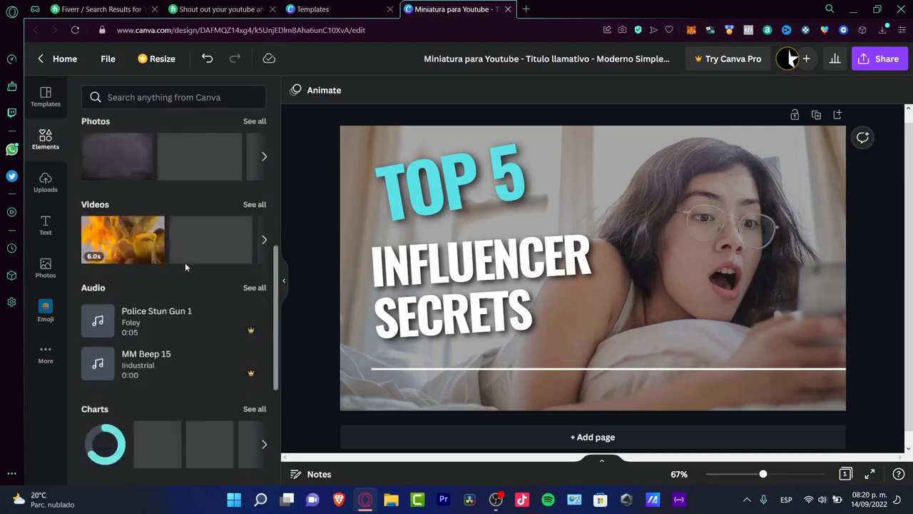
pyautogui.scroll(-3, 185, 263)
pyautogui.scroll(5, 185, 263)
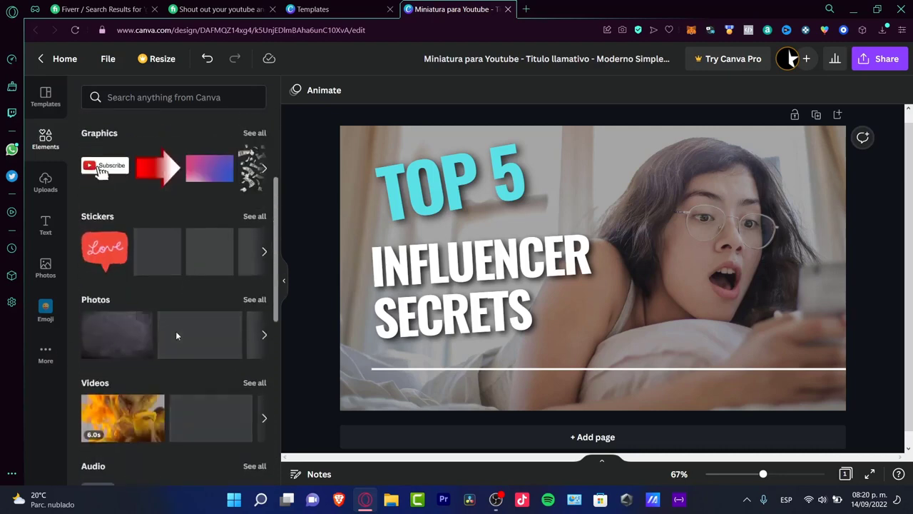
pyautogui.scroll(3, 166, 300)
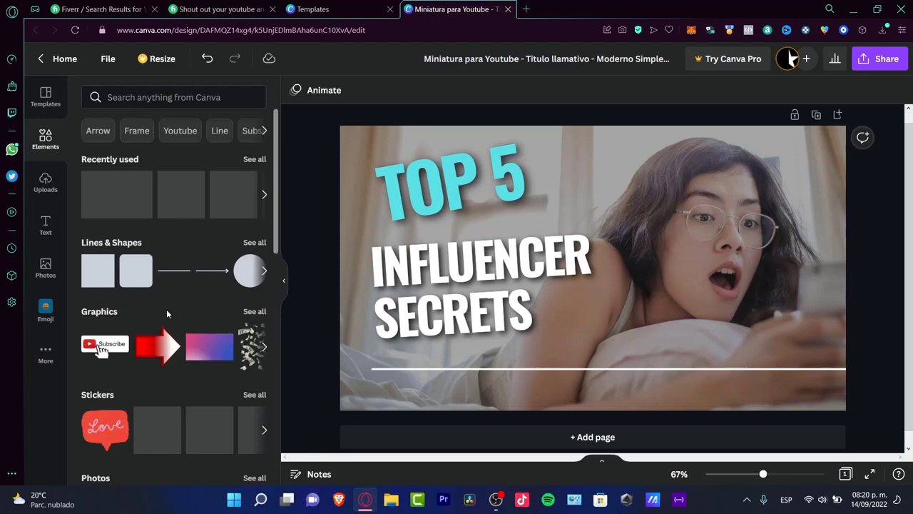
pyautogui.click(255, 314)
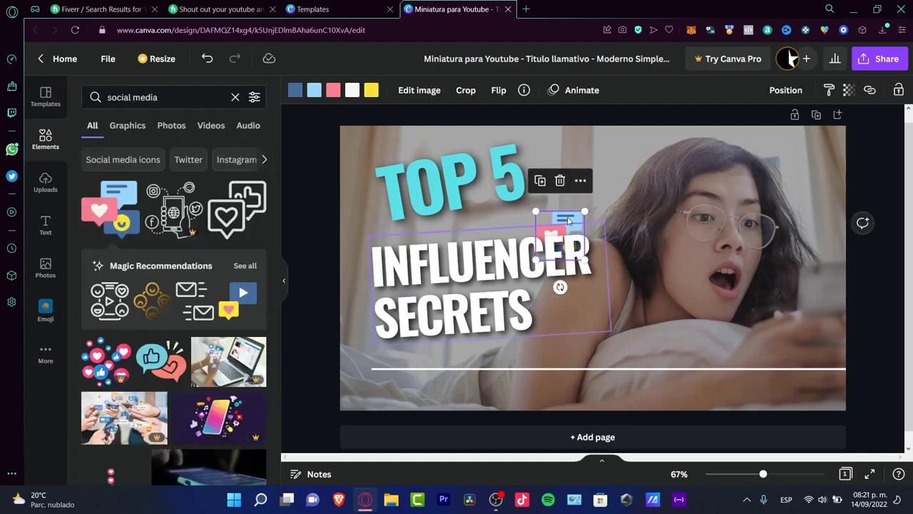
pyautogui.click(566, 247)
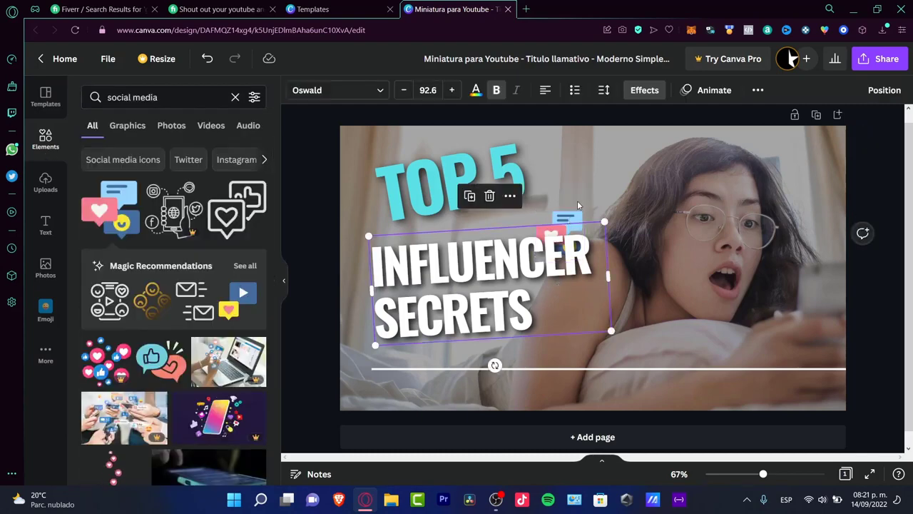
pyautogui.moveTo(579, 216); pyautogui.dragTo(590, 175)
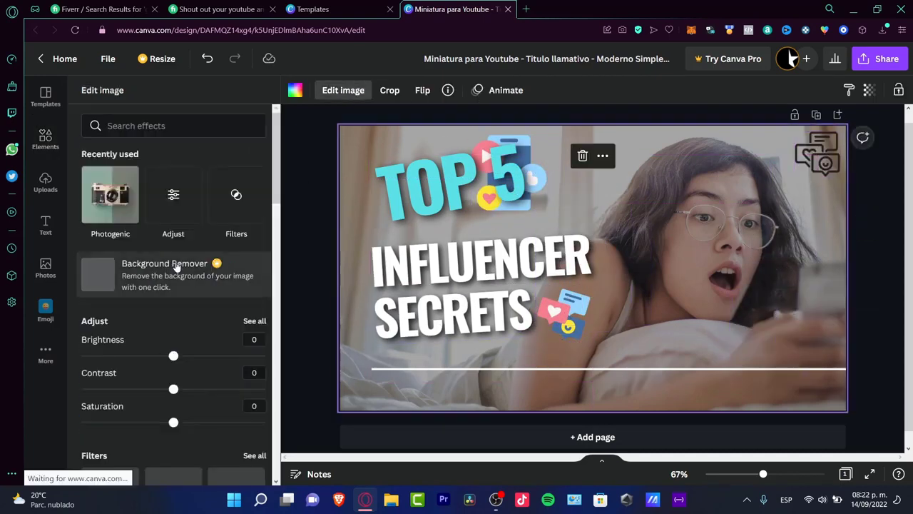
# Set the background photo's brightness to 18, contrast to 15 and saturation to 42, and apply the Solar filter.
pyautogui.moveTo(172, 355); pyautogui.dragTo(183, 354)
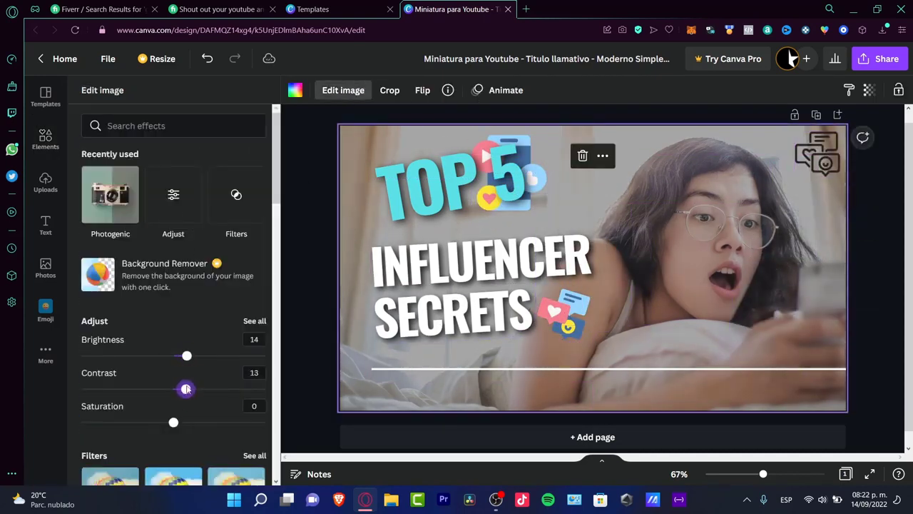
pyautogui.moveTo(174, 389); pyautogui.dragTo(143, 388)
pyautogui.moveTo(173, 424); pyautogui.dragTo(217, 426)
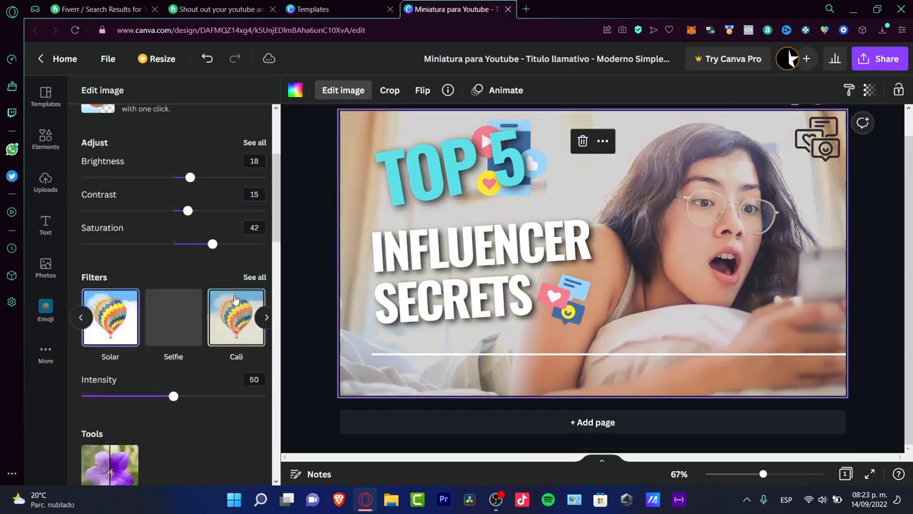
pyautogui.click(864, 187)
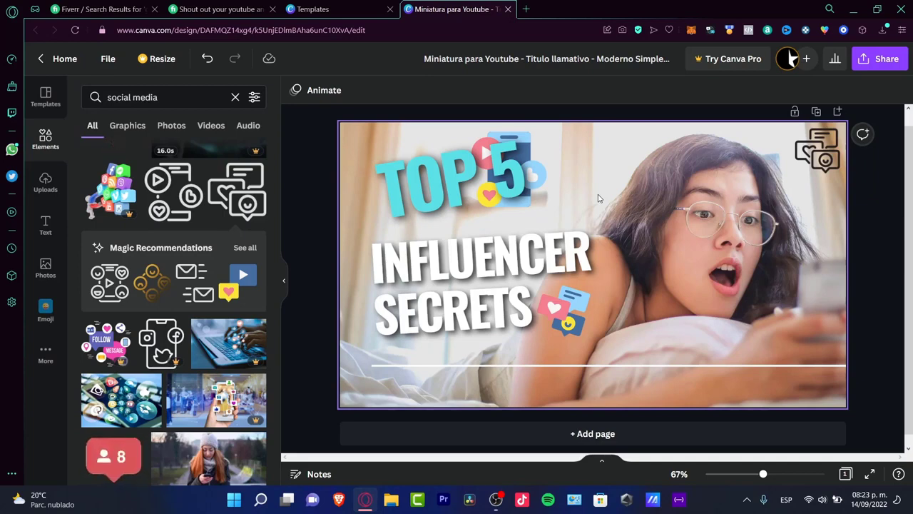
# Download the finished thumbnail as a JPG file.
pyautogui.click(882, 59)
pyautogui.click(787, 350)
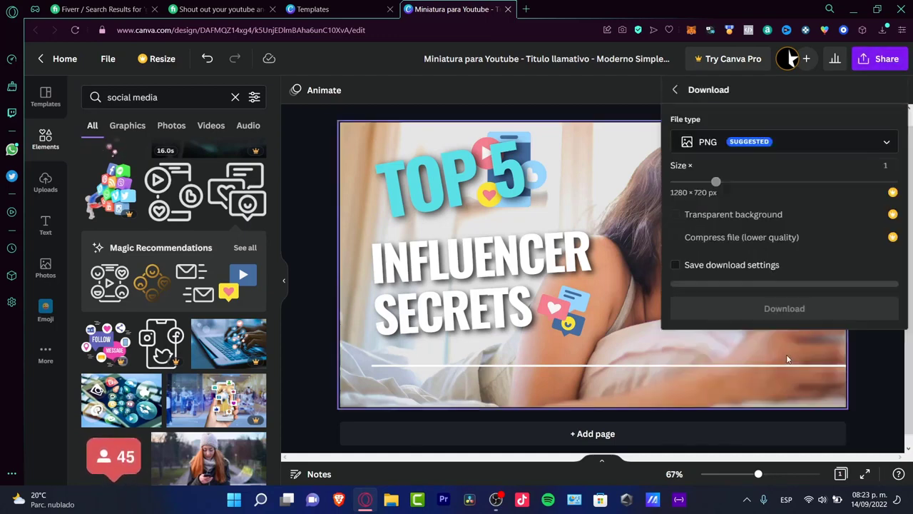
pyautogui.click(712, 142)
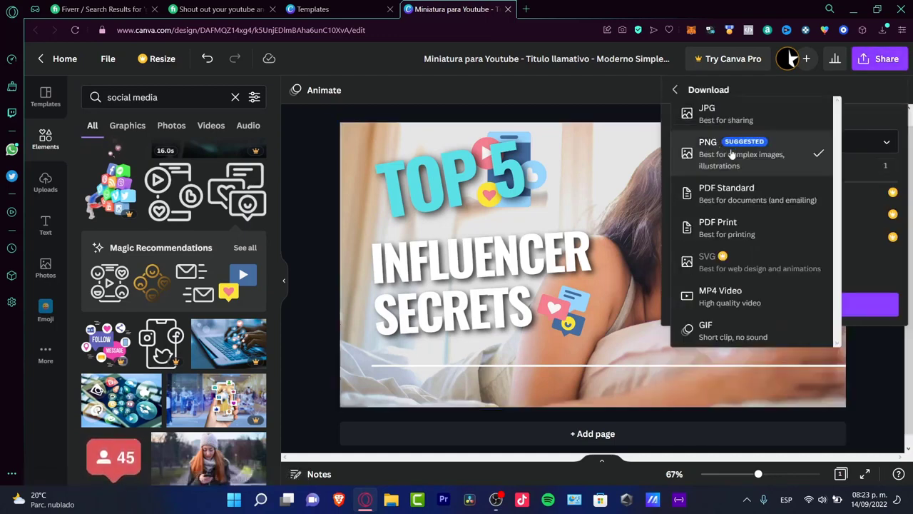
pyautogui.click(732, 154)
pyautogui.click(762, 148)
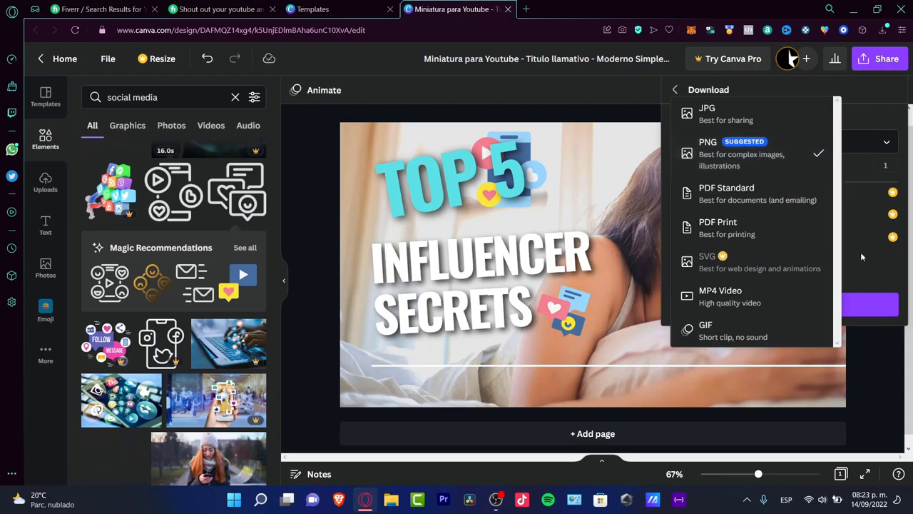
pyautogui.click(707, 113)
pyautogui.click(867, 304)
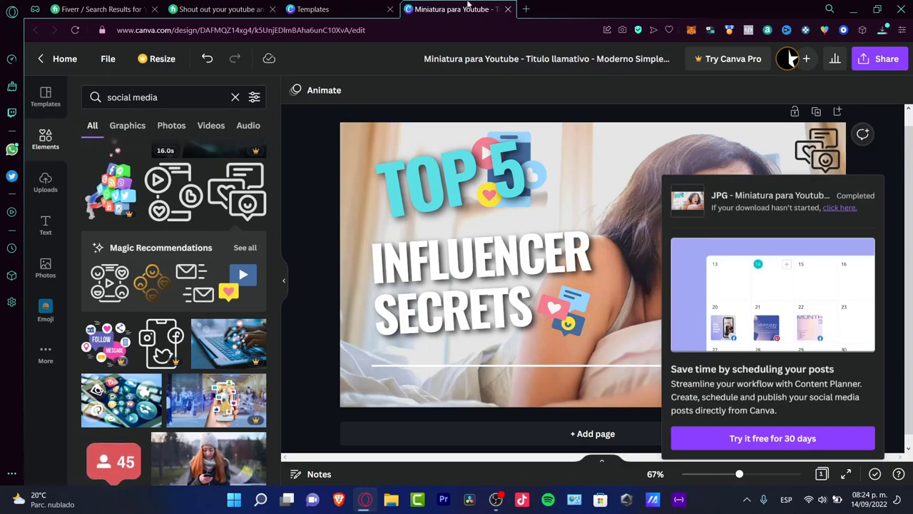
# Switch to Fiverr, start the Become a Seller process and continue past the onboarding overview.
pyautogui.click(108, 9)
pyautogui.scroll(5, 500, 214)
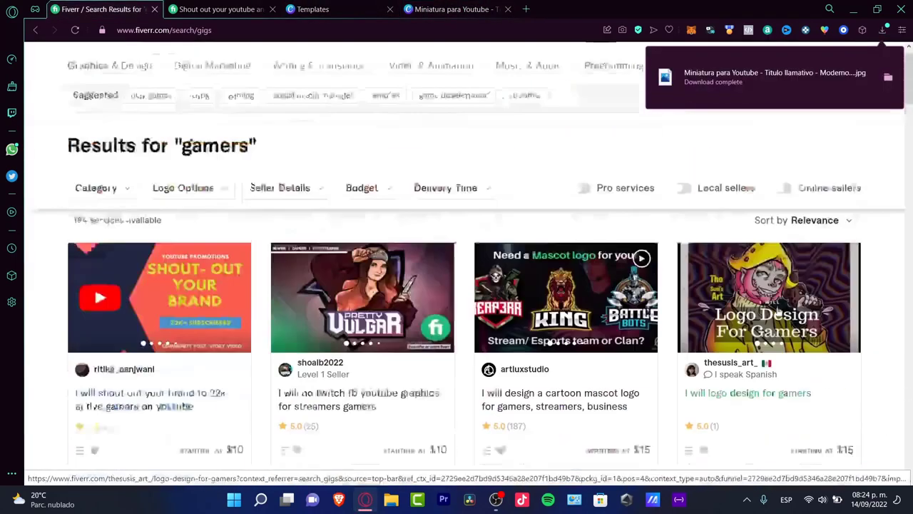
pyautogui.click(853, 68)
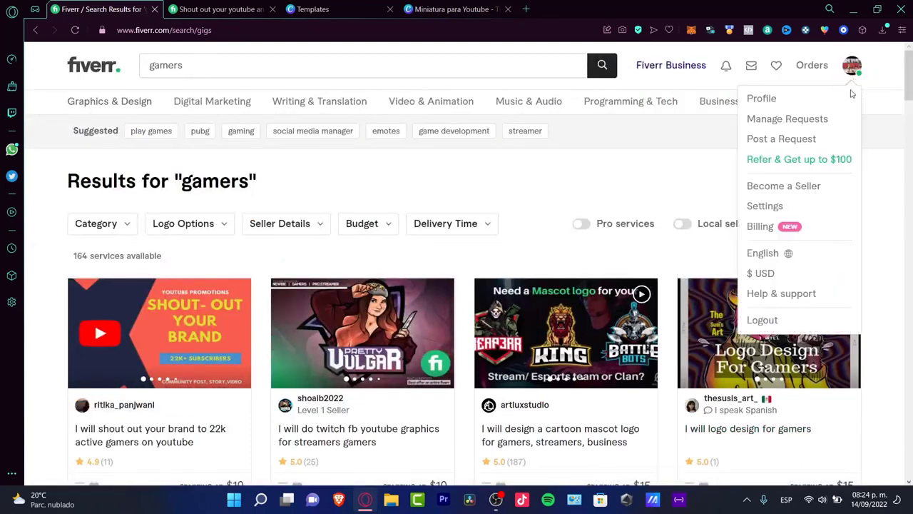
pyautogui.click(805, 187)
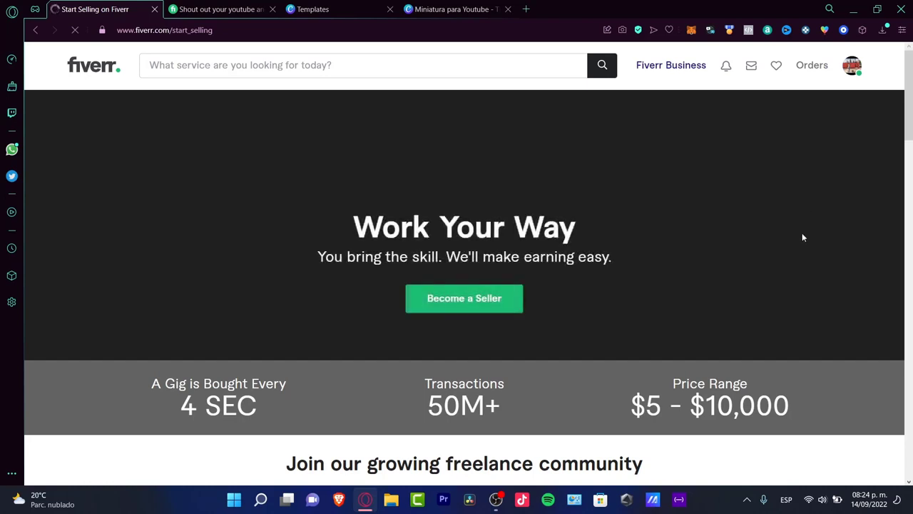
pyautogui.click(451, 298)
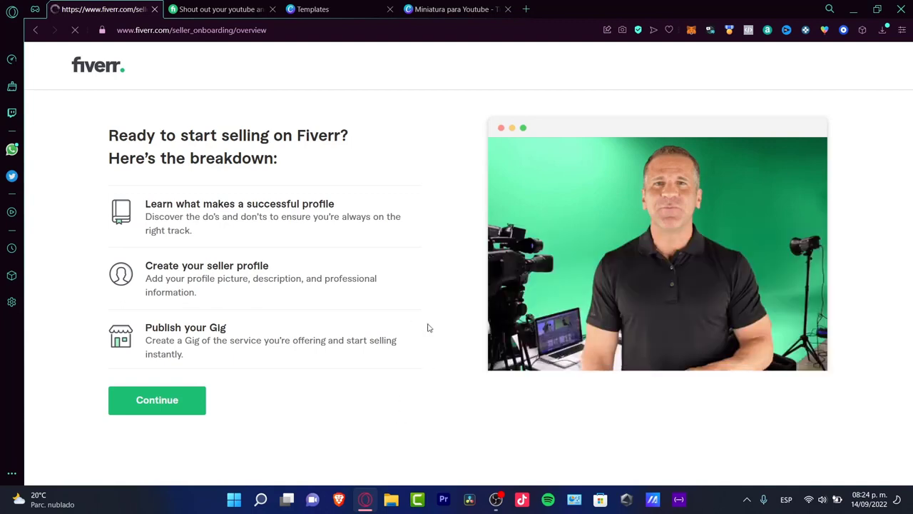
pyautogui.click(200, 402)
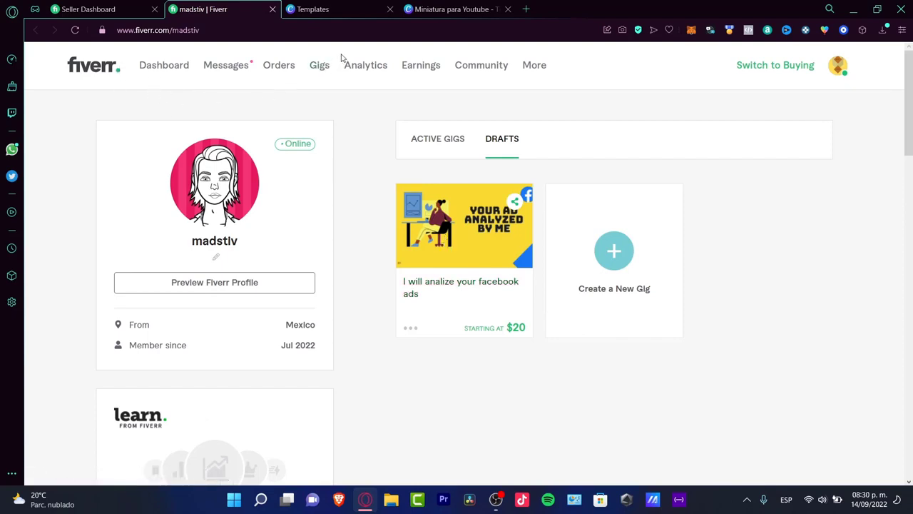
# Create a new gig and title it "I will create thumbnails for your Youtube Channel".
pyautogui.click(613, 254)
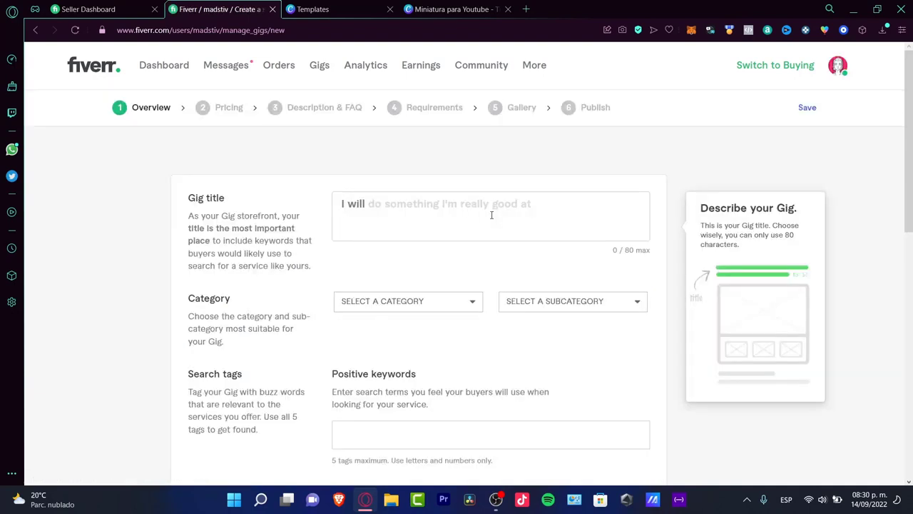
pyautogui.click(491, 213)
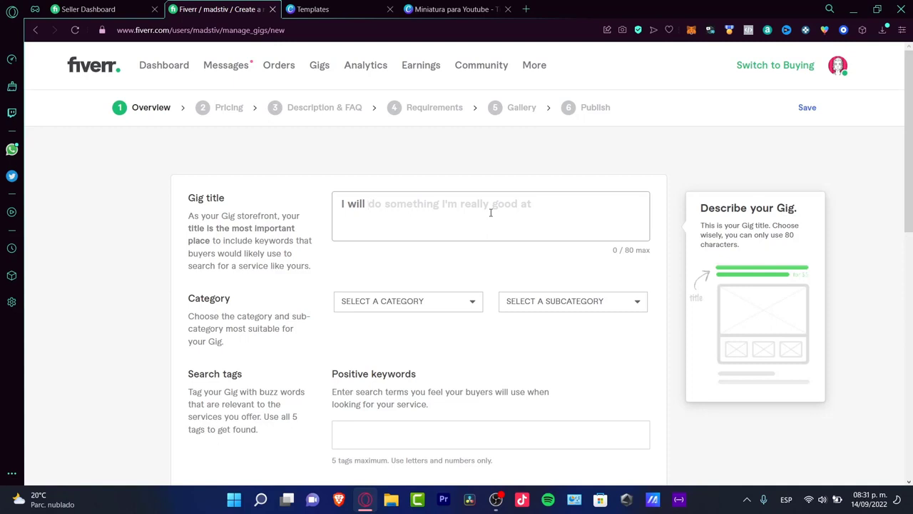
pyautogui.write('costumize ')
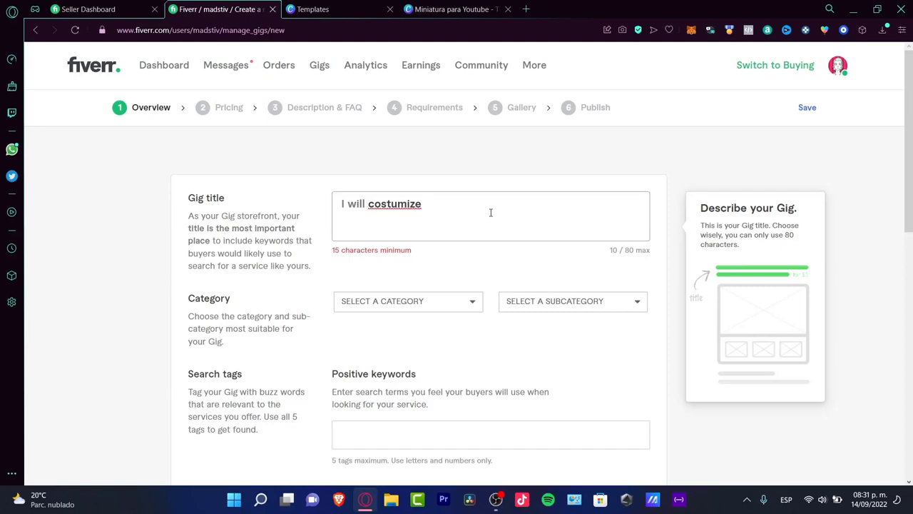
pyautogui.write('your Youtube Channel')
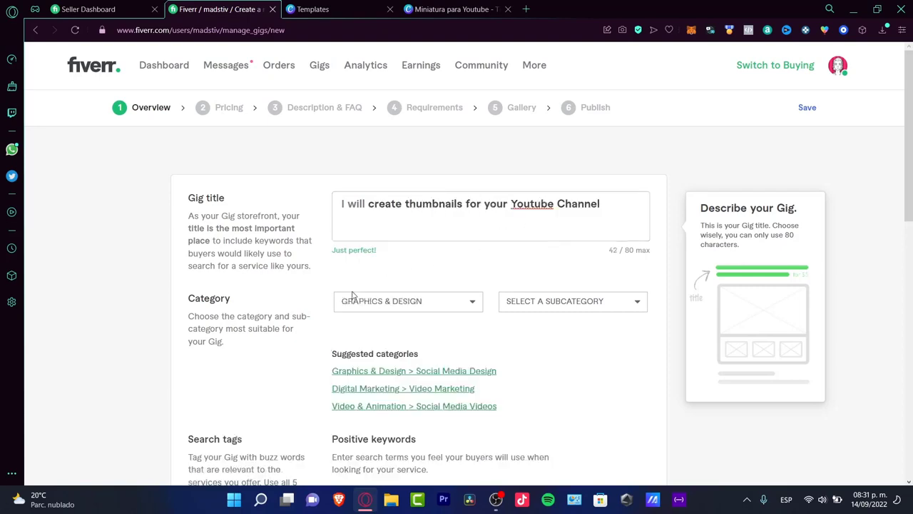
# Set the gig category to Video & Animation > Social Media Videos and enter "youtube" as a positive keyword.
pyautogui.scroll(-3, 522, 330)
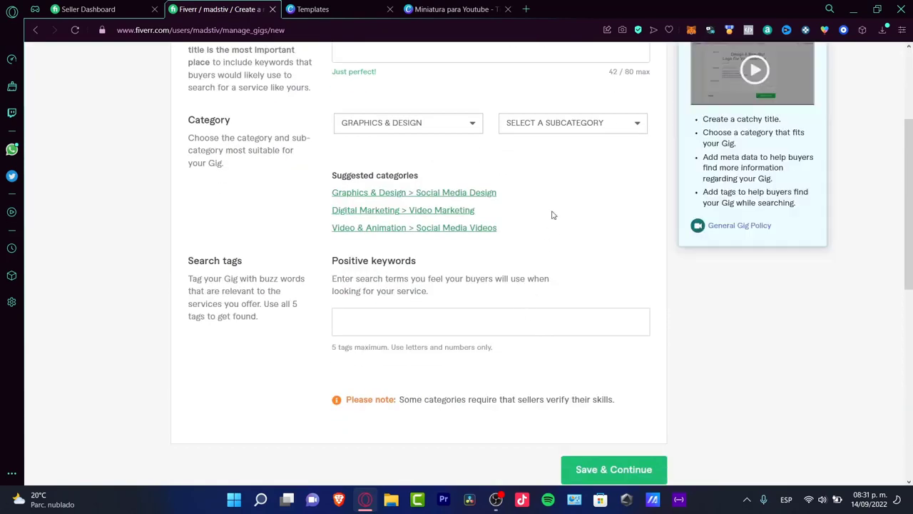
pyautogui.click(558, 122)
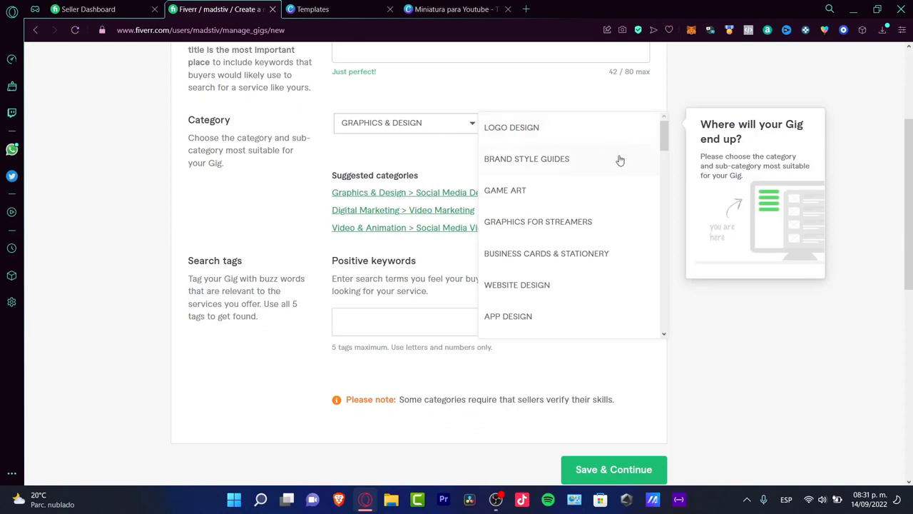
pyautogui.click(578, 285)
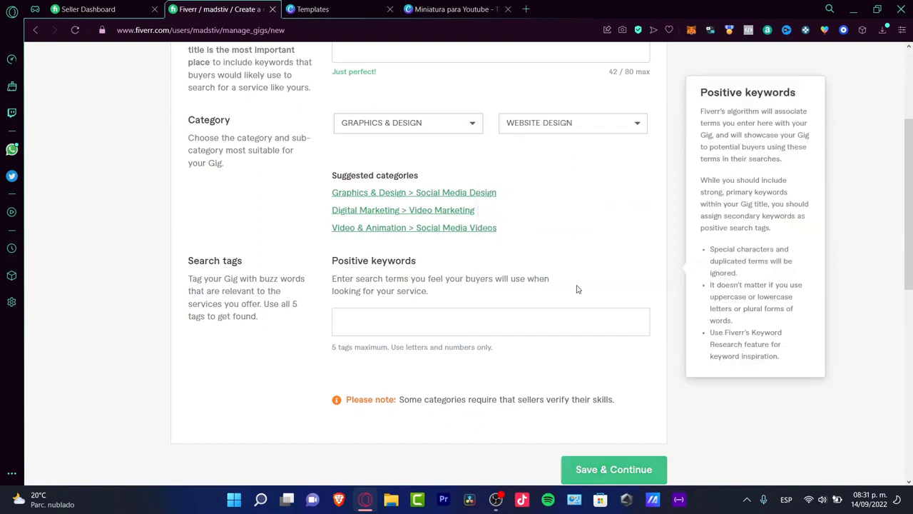
pyautogui.click(571, 135)
pyautogui.click(454, 228)
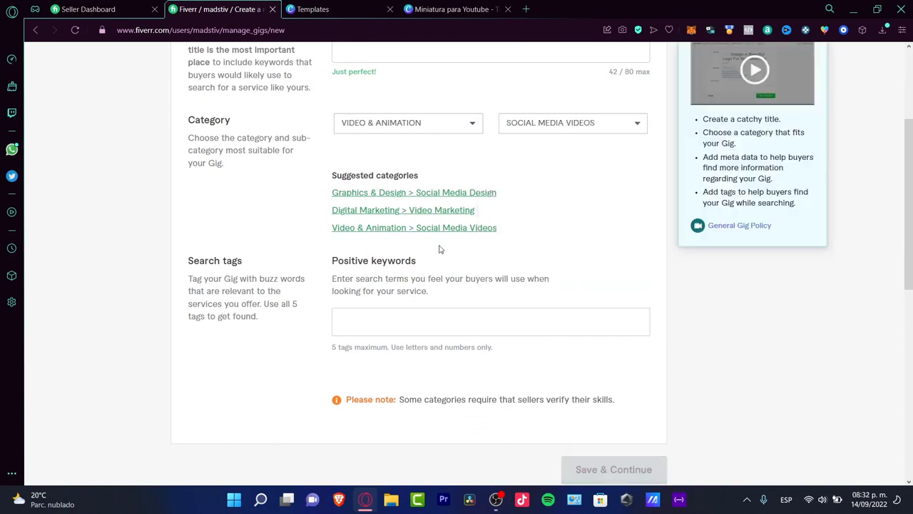
pyautogui.click(416, 317)
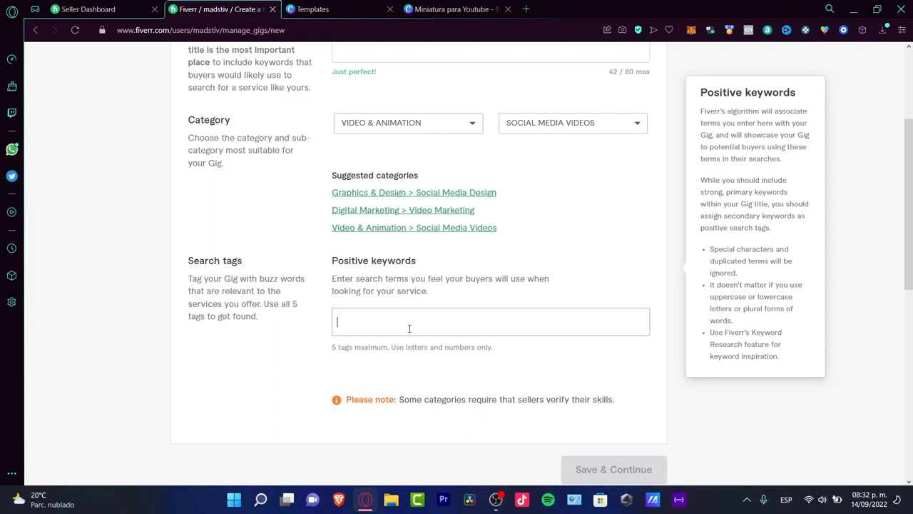
pyautogui.write('youtube')
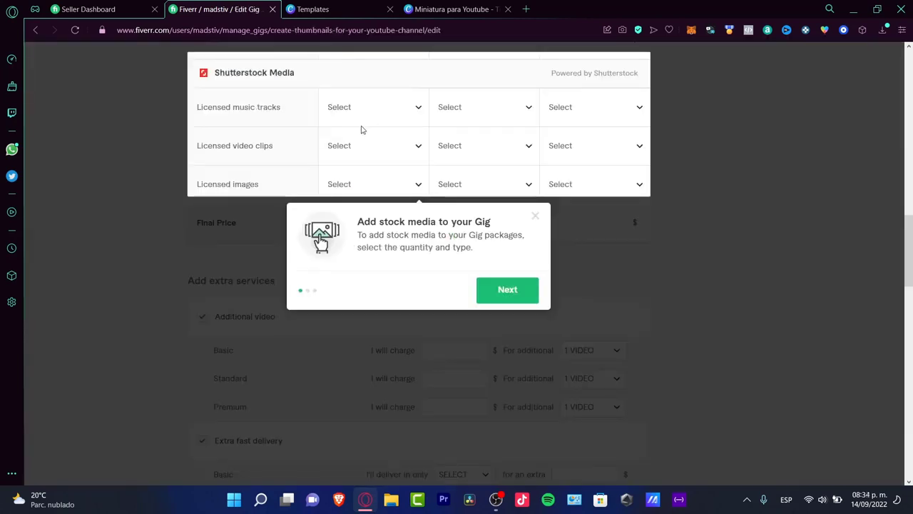
# Go through the stock media introduction to its end and review the packages in the Scope & Pricing section.
pyautogui.click(516, 292)
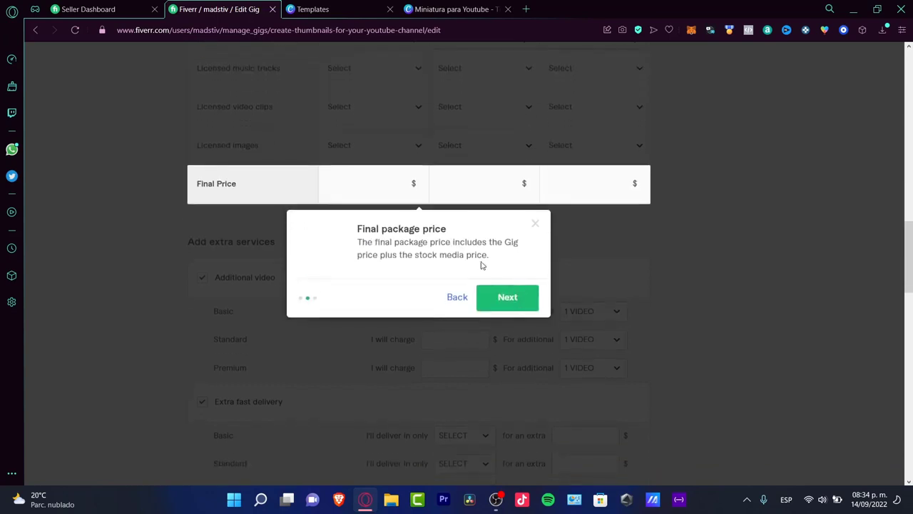
pyautogui.click(518, 296)
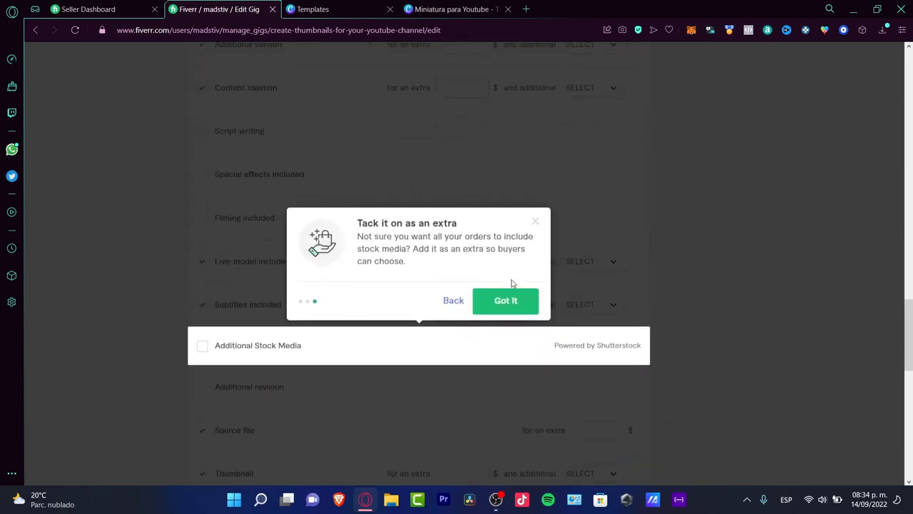
pyautogui.click(509, 300)
pyautogui.scroll(6, 528, 271)
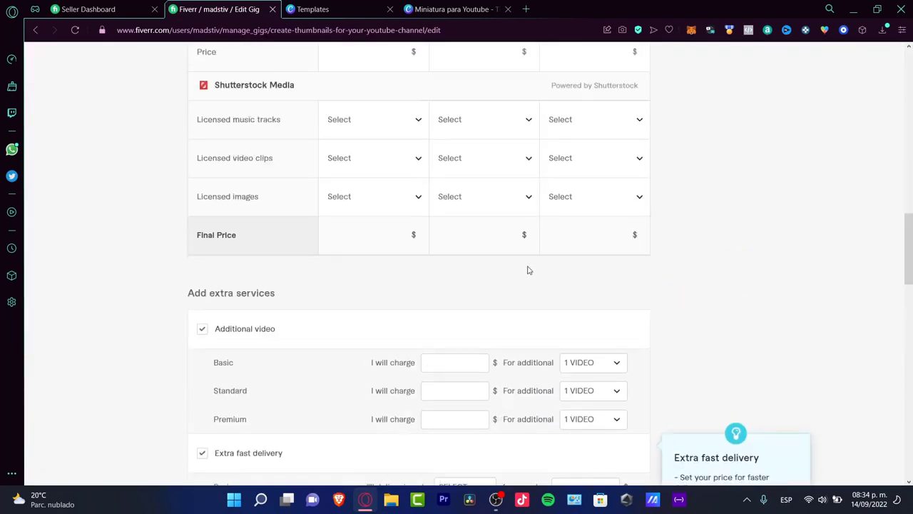
pyautogui.scroll(15, 528, 270)
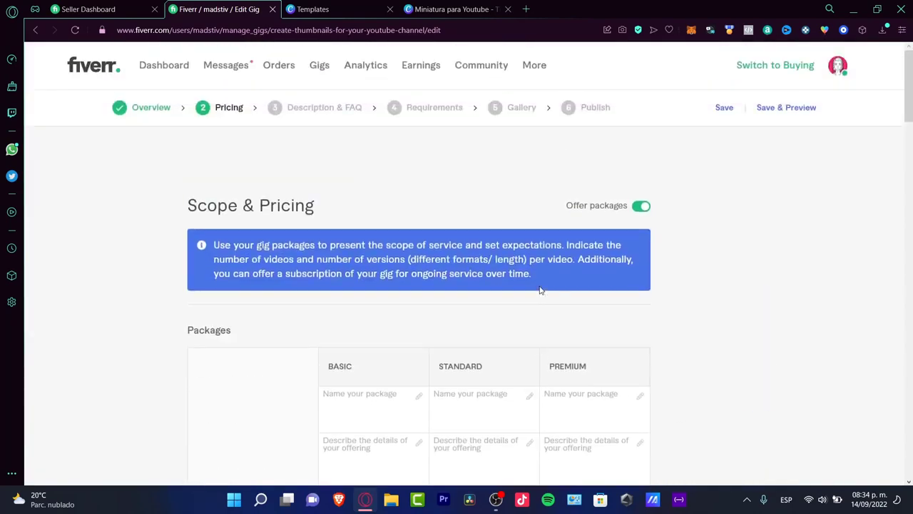
pyautogui.scroll(-3, 373, 288)
pyautogui.scroll(3, 362, 207)
pyautogui.scroll(-15, 614, 225)
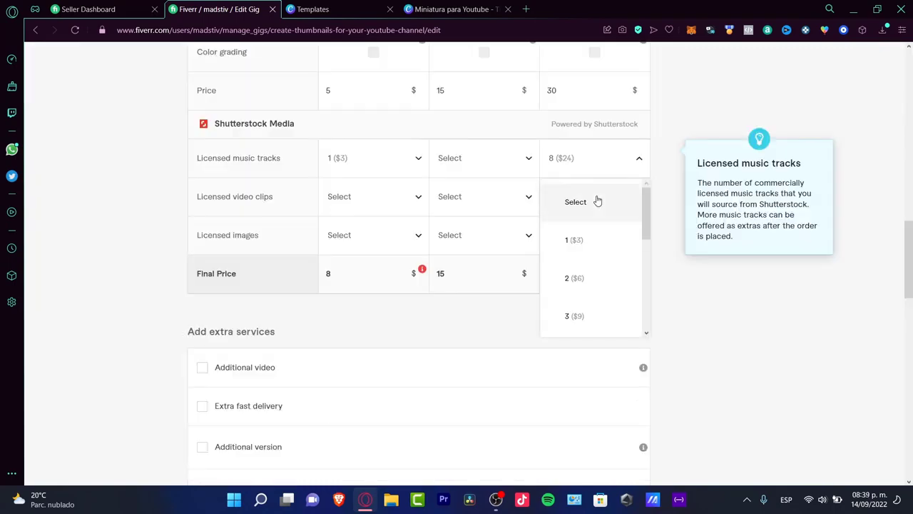
# Clear the licensed music tracks selection for the Premium and Basic packages.
pyautogui.click(597, 200)
pyautogui.click(367, 160)
pyautogui.click(377, 202)
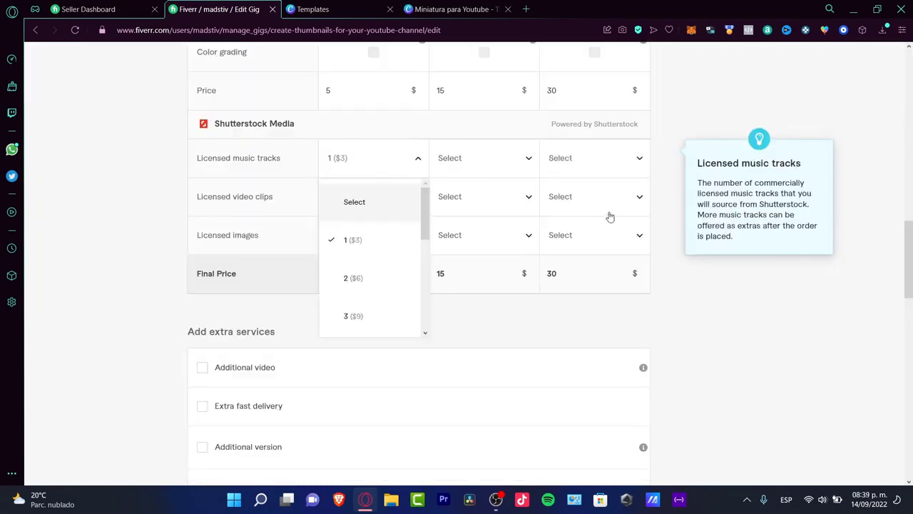
# Price the Live-model and Subtitles extras at $1 each, Source file and Thumbnail at $2 each, and choose the extras' additional delivery time.
pyautogui.scroll(-8, 671, 297)
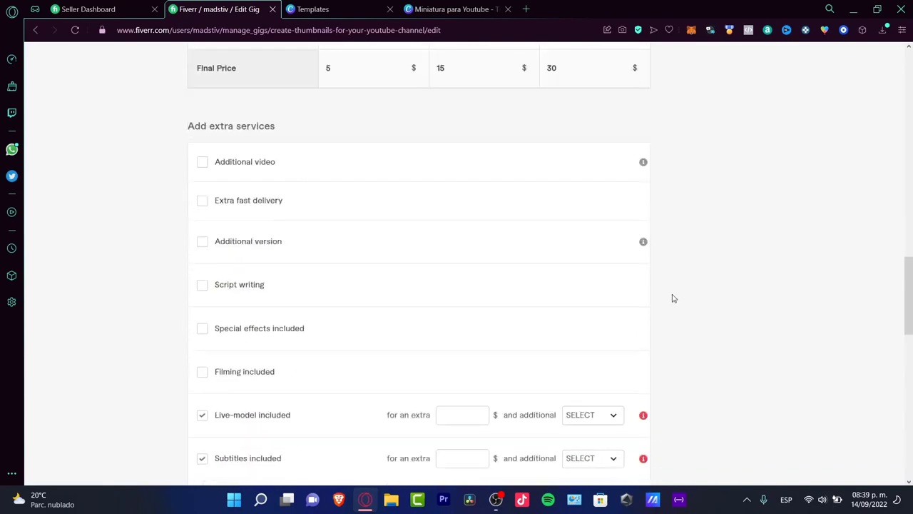
pyautogui.scroll(5, 642, 321)
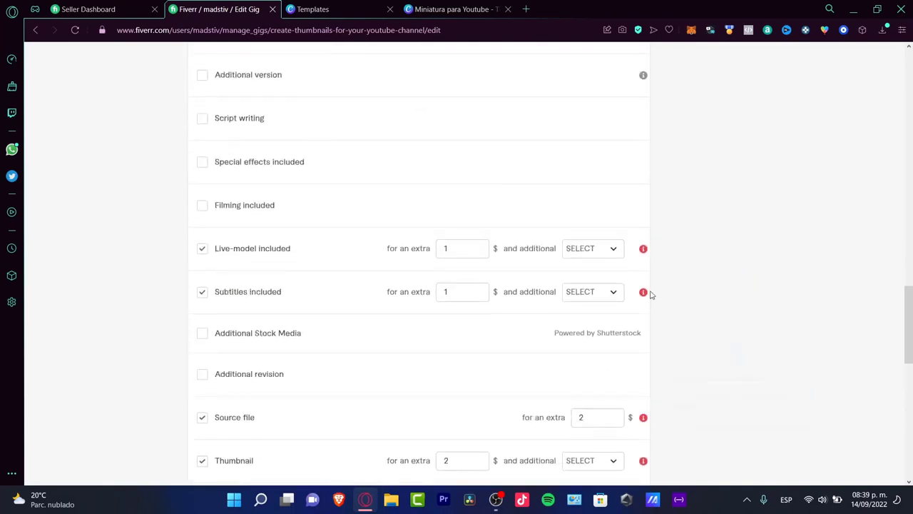
pyautogui.click(613, 264)
pyautogui.click(599, 327)
pyautogui.click(596, 309)
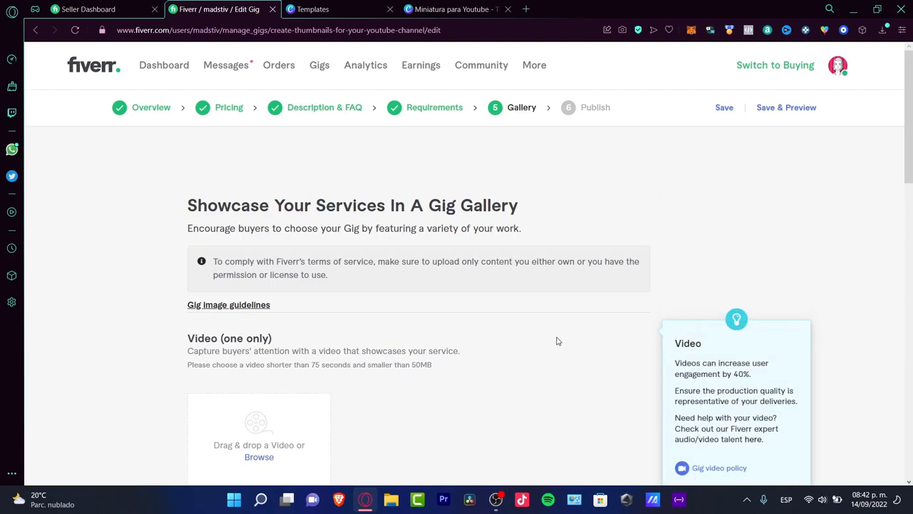
# Upload the "TOP 5 INFLUENCER SECRETS" thumbnail as the first image of the gig gallery.
pyautogui.scroll(-5, 558, 341)
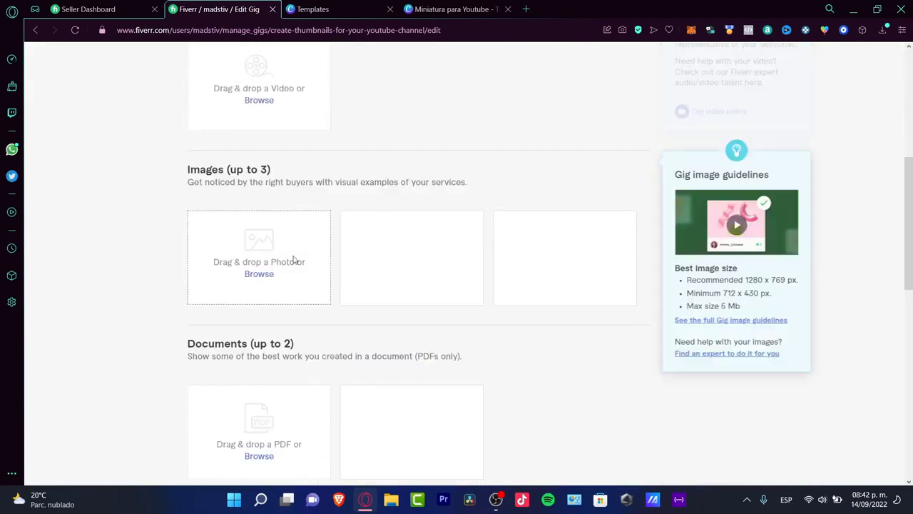
pyautogui.click(260, 275)
pyautogui.click(234, 365)
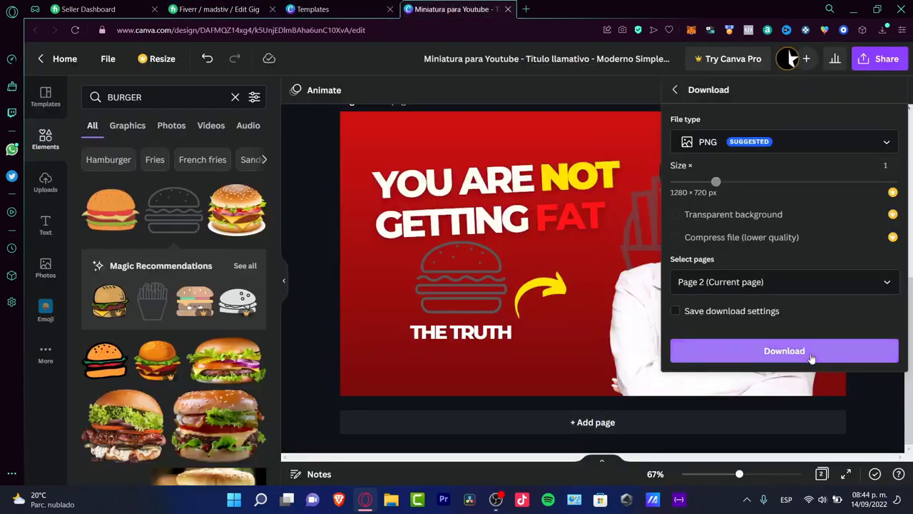
# Download page 2 of the thumbnail design as a PNG in Canva and return to the Fiverr gig editor.
pyautogui.click(811, 357)
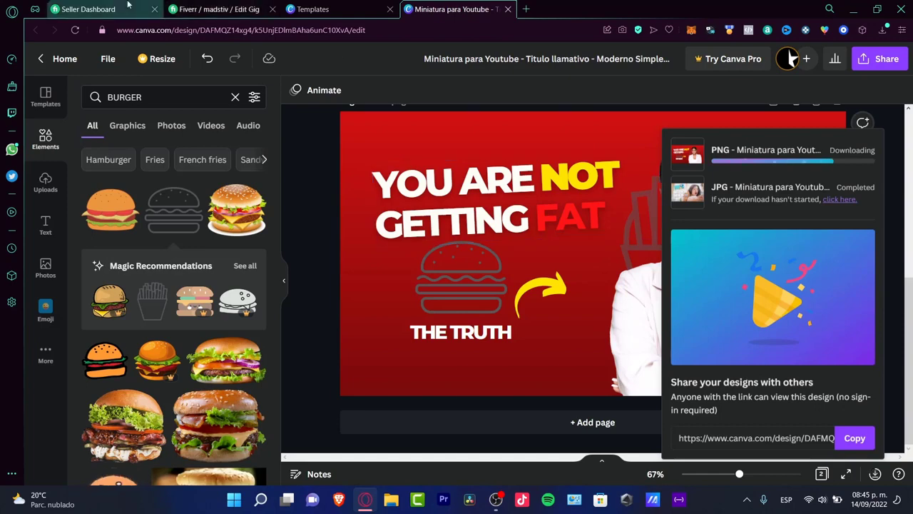
pyautogui.click(129, 5)
pyautogui.click(214, 5)
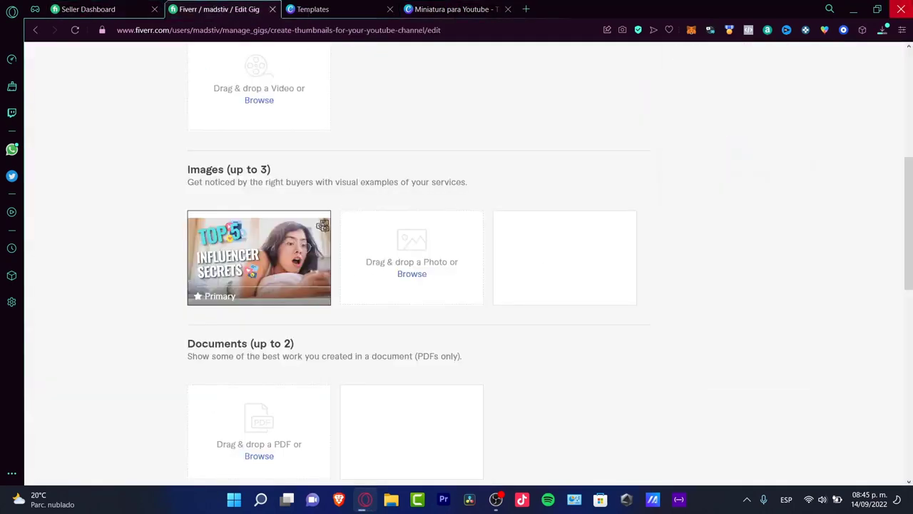
# Add the downloaded "YOU ARE NOT GETTING FAT" thumbnail as the second gig image.
pyautogui.moveTo(323, 236)
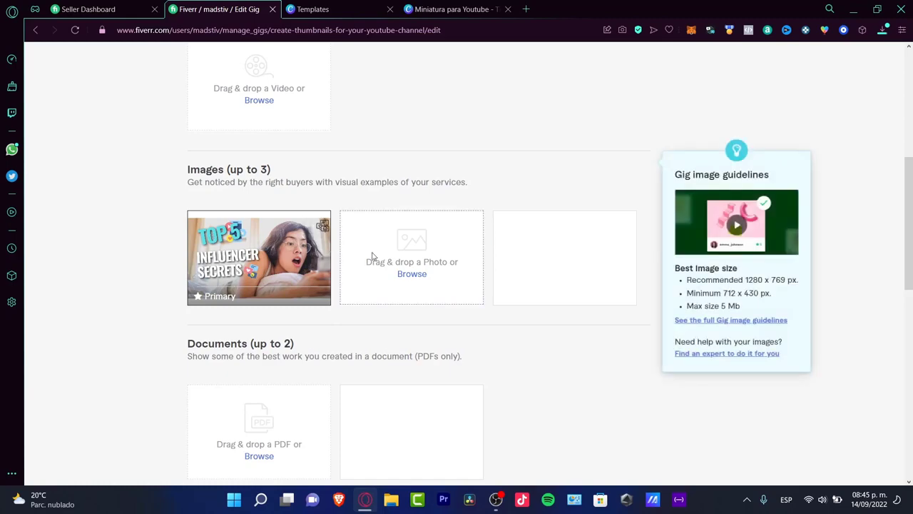
pyautogui.click(883, 30)
pyautogui.moveTo(750, 107); pyautogui.dragTo(438, 264)
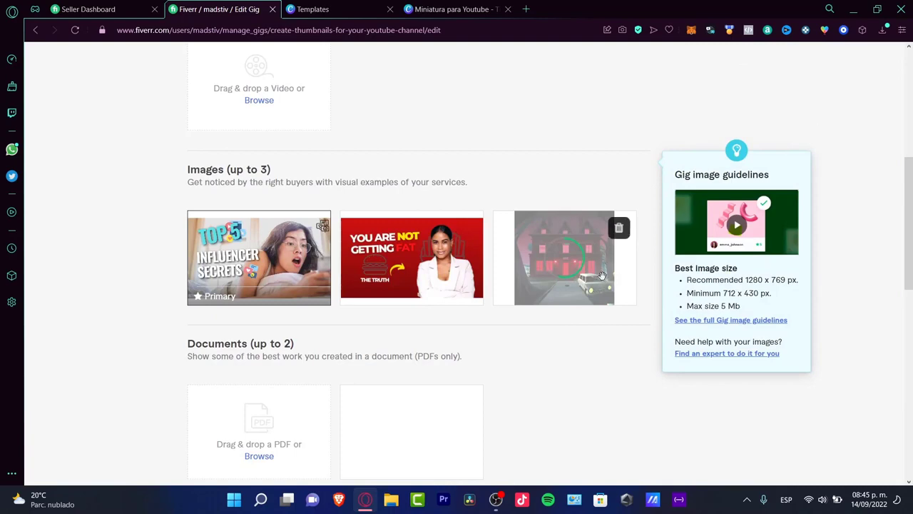
# Remove the house picture from the third image slot and save the gallery to continue.
pyautogui.click(619, 228)
pyautogui.scroll(-2, 585, 326)
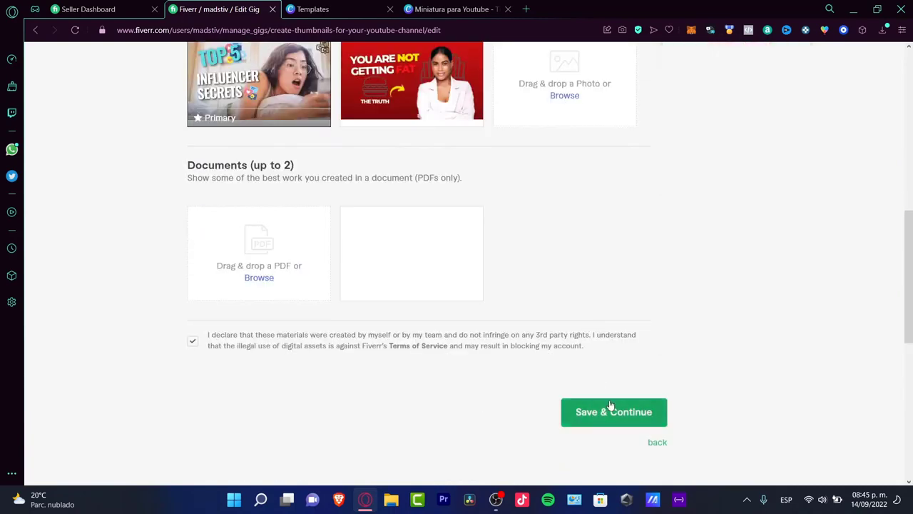
pyautogui.click(607, 407)
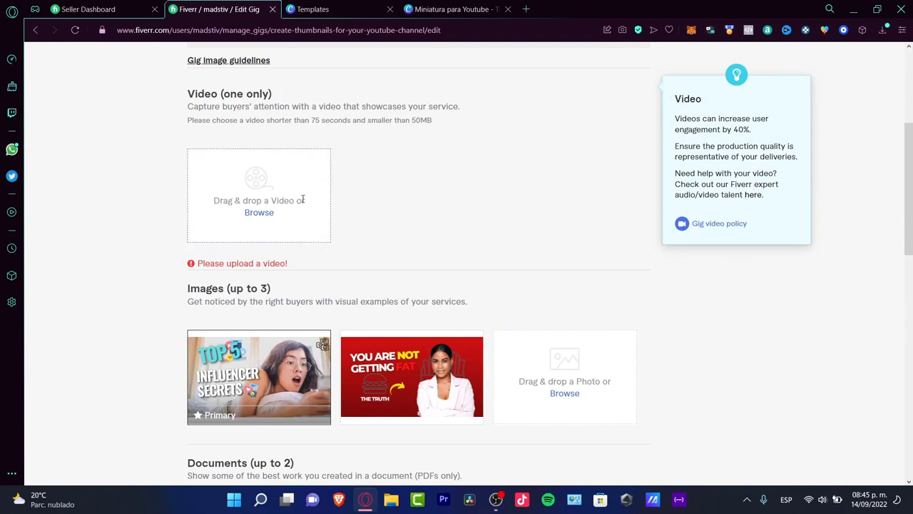
# Try to upload the downloaded PNG thumbnail as the gig's video.
pyautogui.click(263, 219)
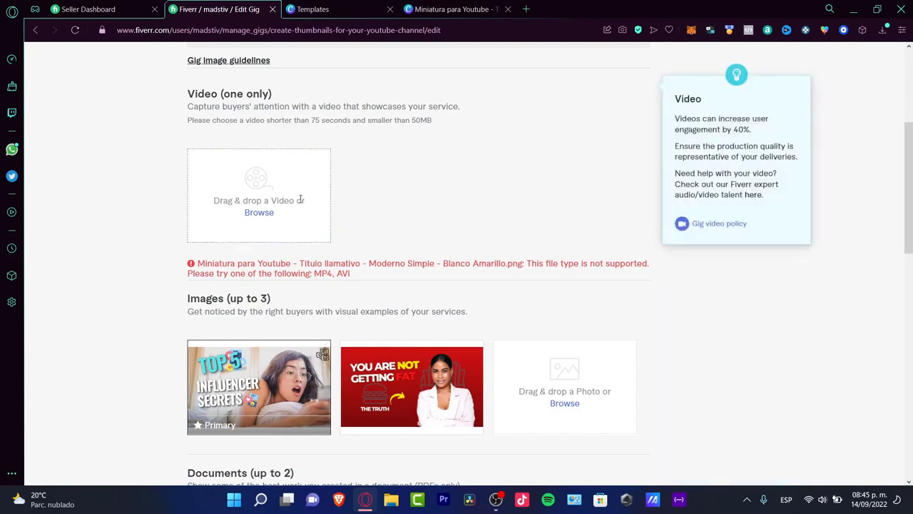
pyautogui.click(273, 216)
pyautogui.click(435, 176)
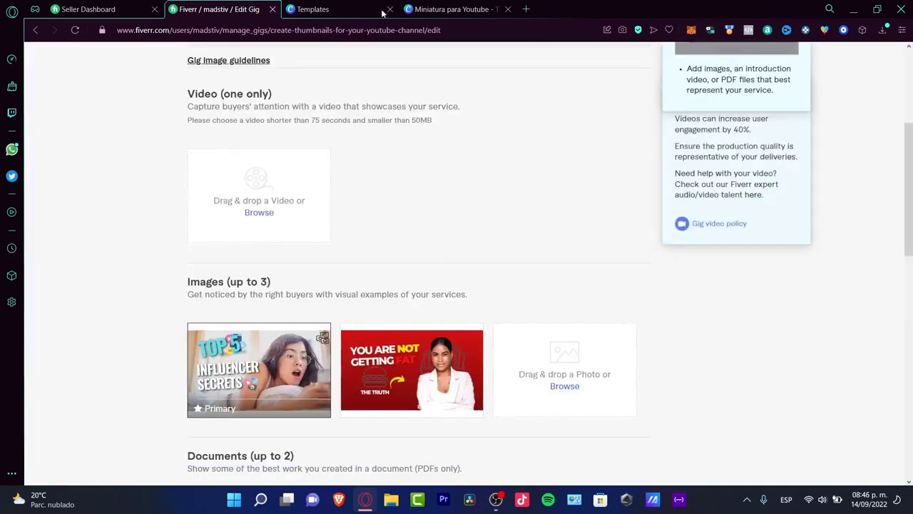
pyautogui.click(430, 8)
pyautogui.click(433, 262)
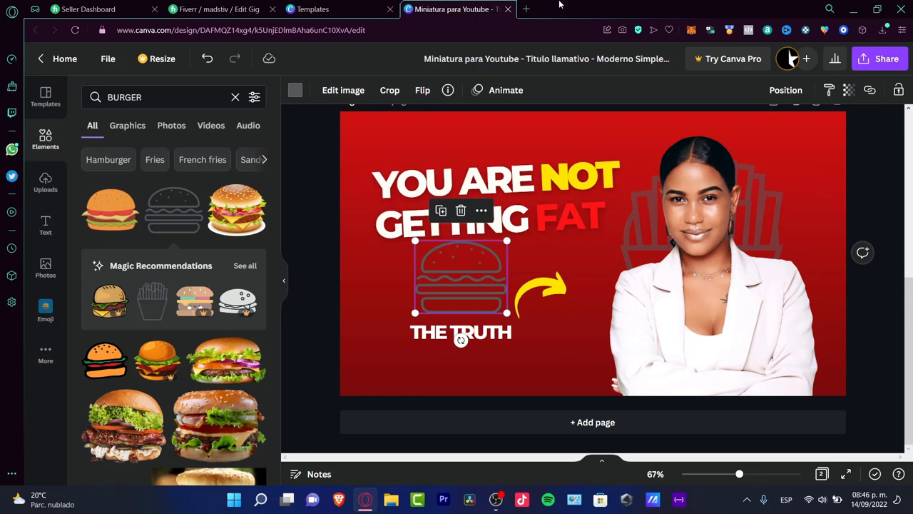
pyautogui.click(502, 360)
pyautogui.hotkey('ctrl', 'shift', 'Tab')
pyautogui.hotkey('ctrl', 'shift', 'Tab')
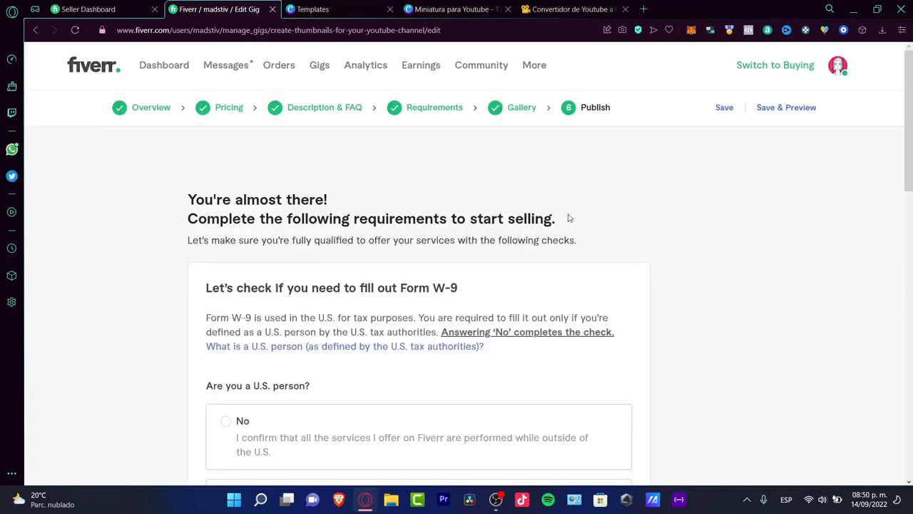
# Answer No to being a U.S. person in the Form W-9 check, save the answer and close the confirmation.
pyautogui.scroll(-2, 619, 233)
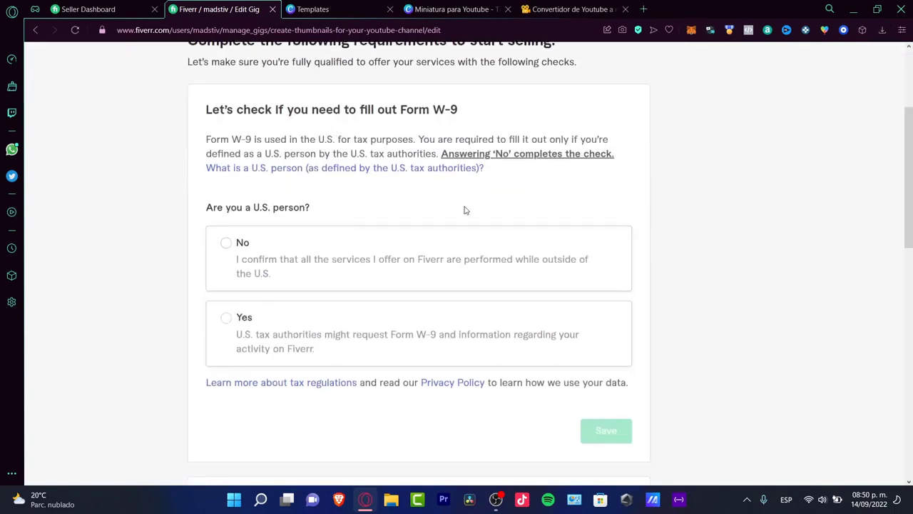
pyautogui.click(243, 243)
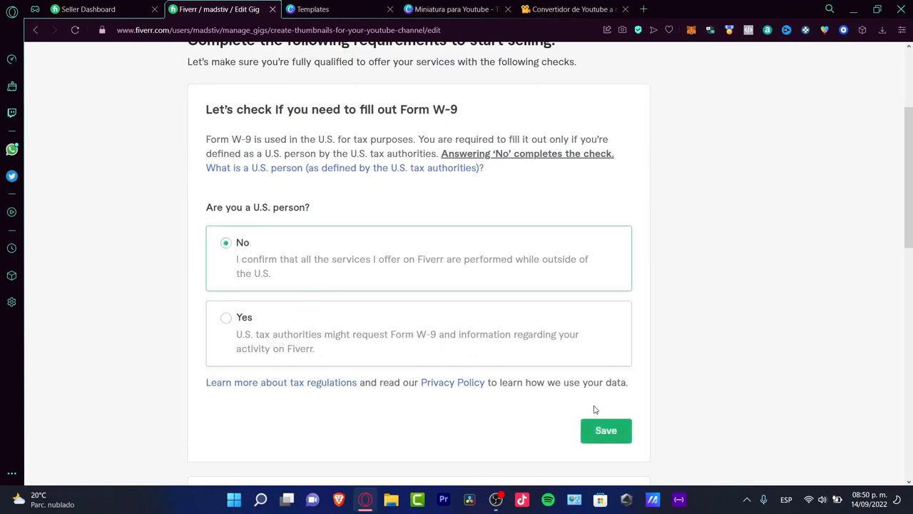
pyautogui.click(612, 440)
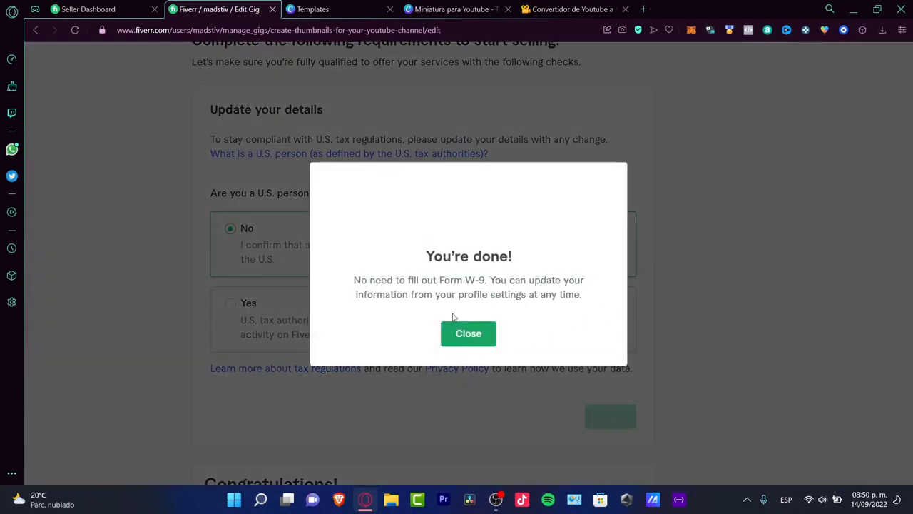
pyautogui.click(487, 333)
# Read the notice on verifying the seller's phone number before publishing the first gig.
pyautogui.scroll(-3, 701, 283)
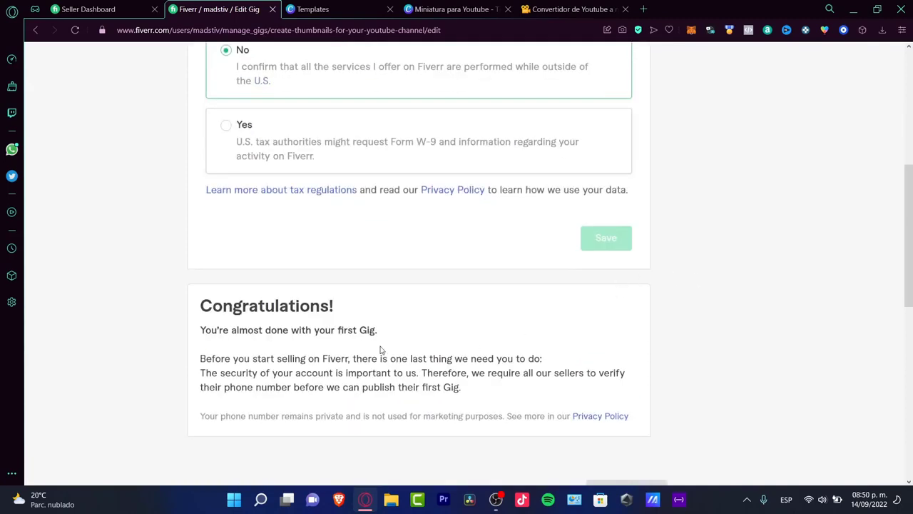
pyautogui.moveTo(338, 329); pyautogui.dragTo(379, 330)
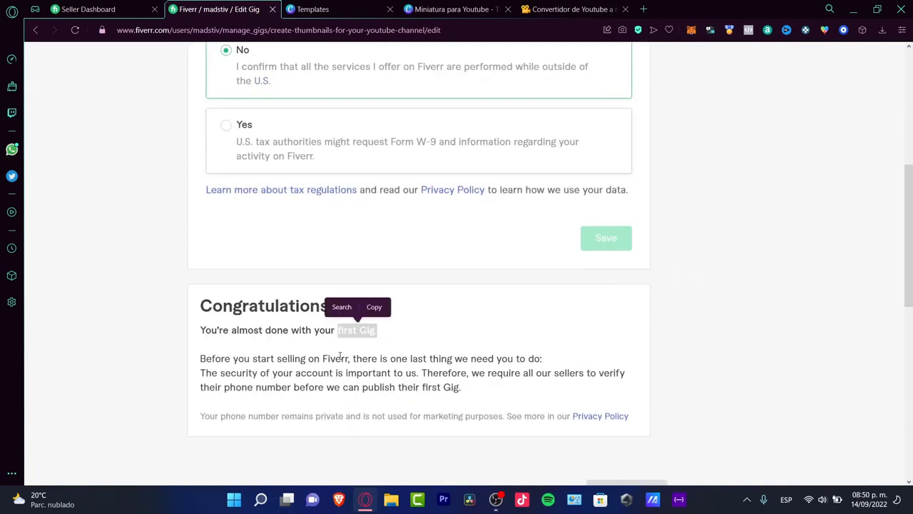
pyautogui.moveTo(341, 358); pyautogui.dragTo(547, 368)
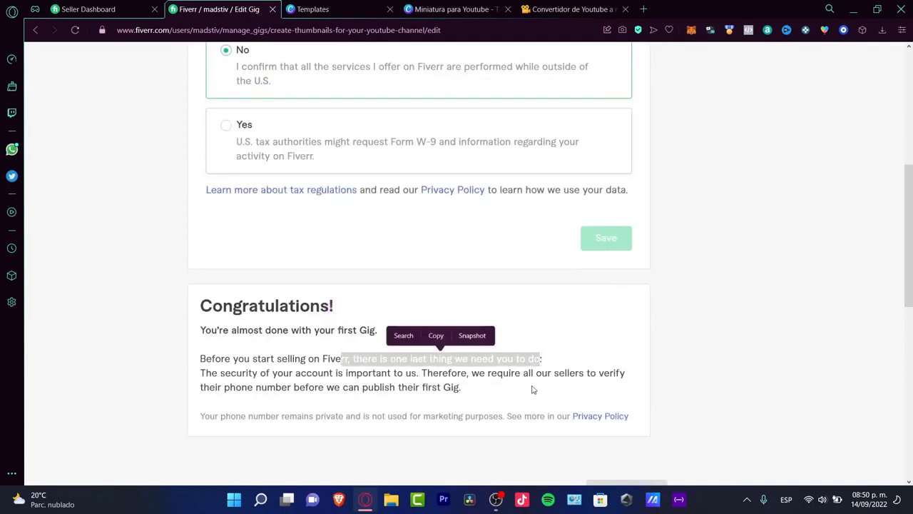
pyautogui.click(534, 390)
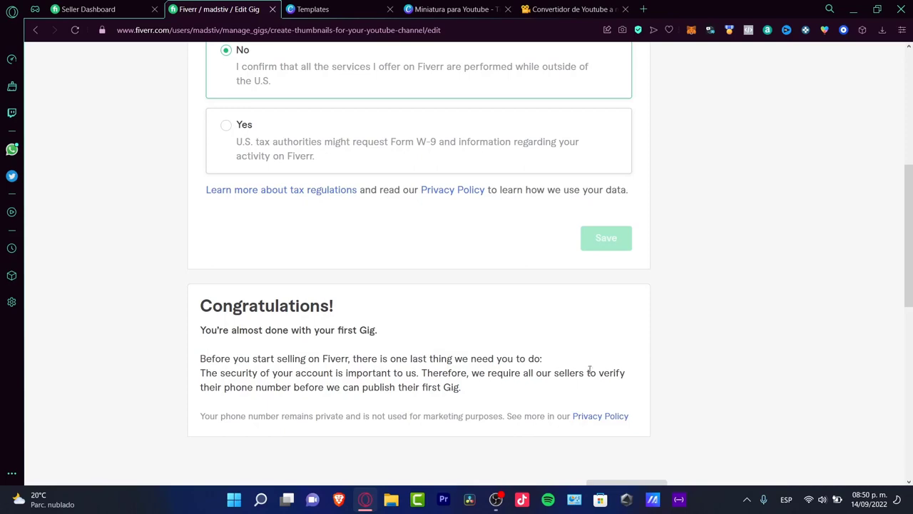
pyautogui.moveTo(600, 372); pyautogui.dragTo(574, 395)
pyautogui.click(499, 397)
pyautogui.scroll(5, 703, 372)
pyautogui.scroll(-10, 703, 371)
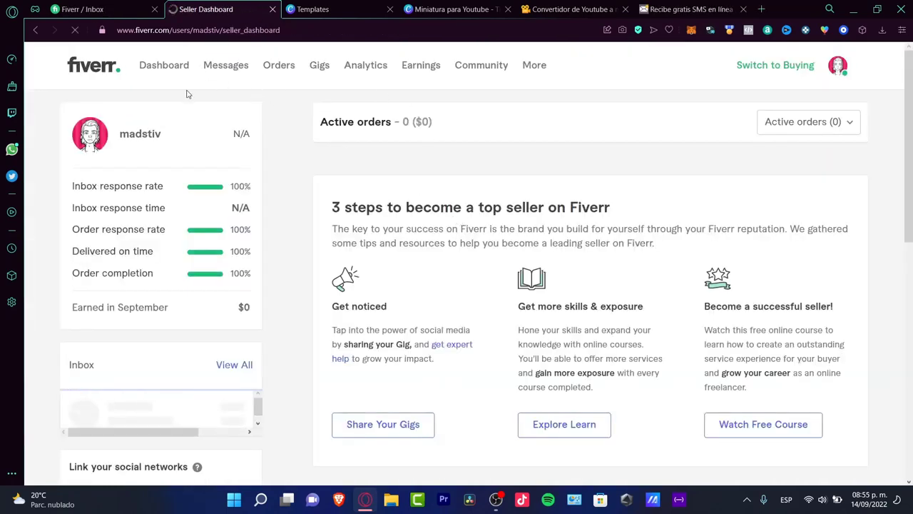
# Check the Active orders section on the Fiverr seller dashboard.
pyautogui.moveTo(328, 122); pyautogui.dragTo(443, 115)
pyautogui.click(464, 120)
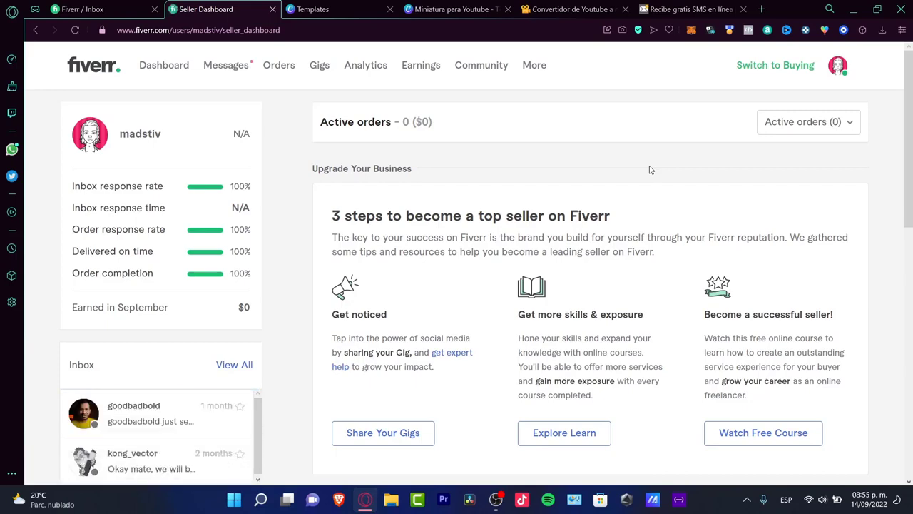
# Browse the suggested design types on Canva's home page and return to the Fiverr seller dashboard.
pyautogui.click(358, 5)
pyautogui.click(409, 10)
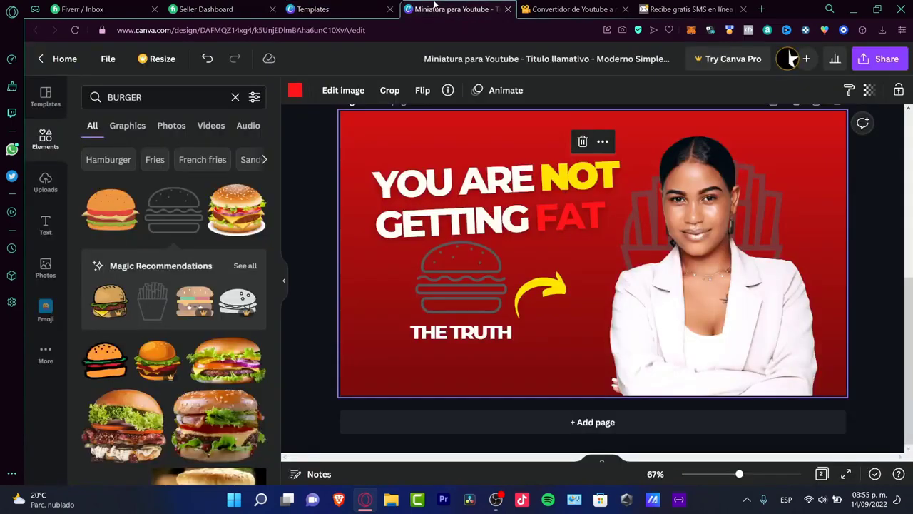
pyautogui.click(70, 60)
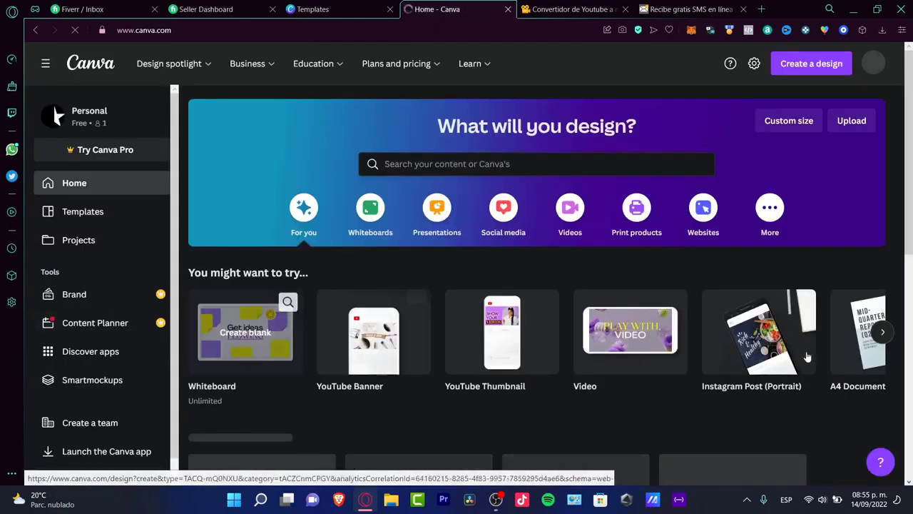
pyautogui.click(883, 331)
pyautogui.click(881, 332)
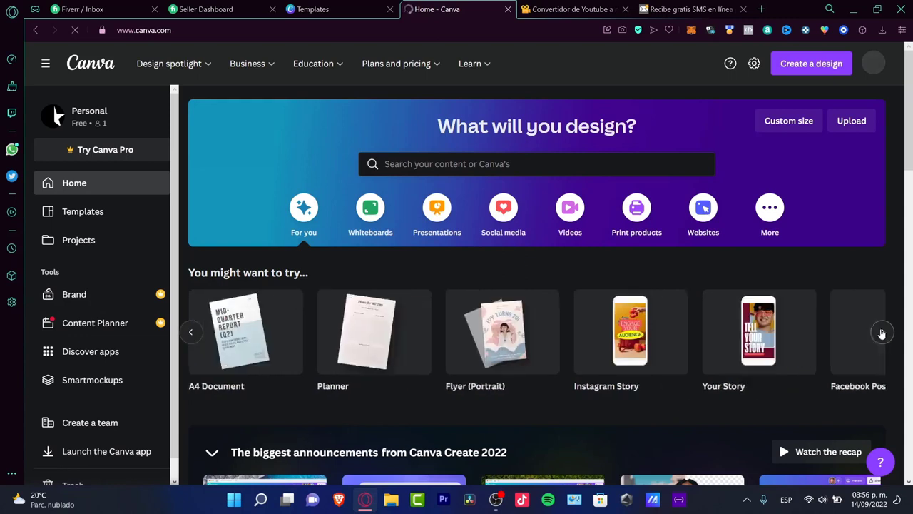
pyautogui.click(884, 335)
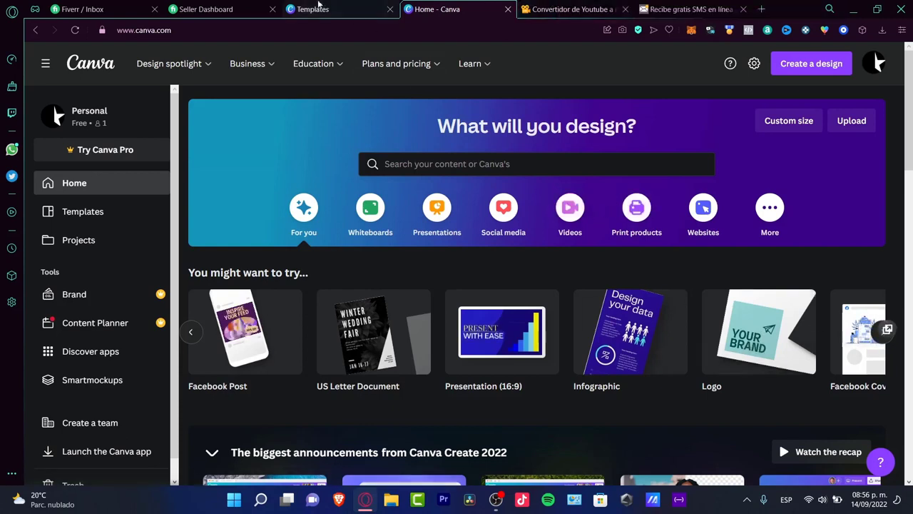
pyautogui.click(218, 7)
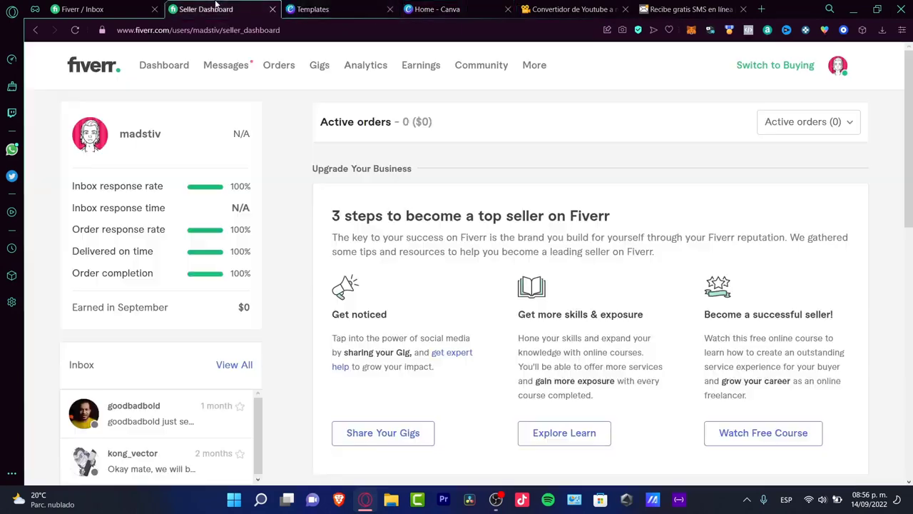